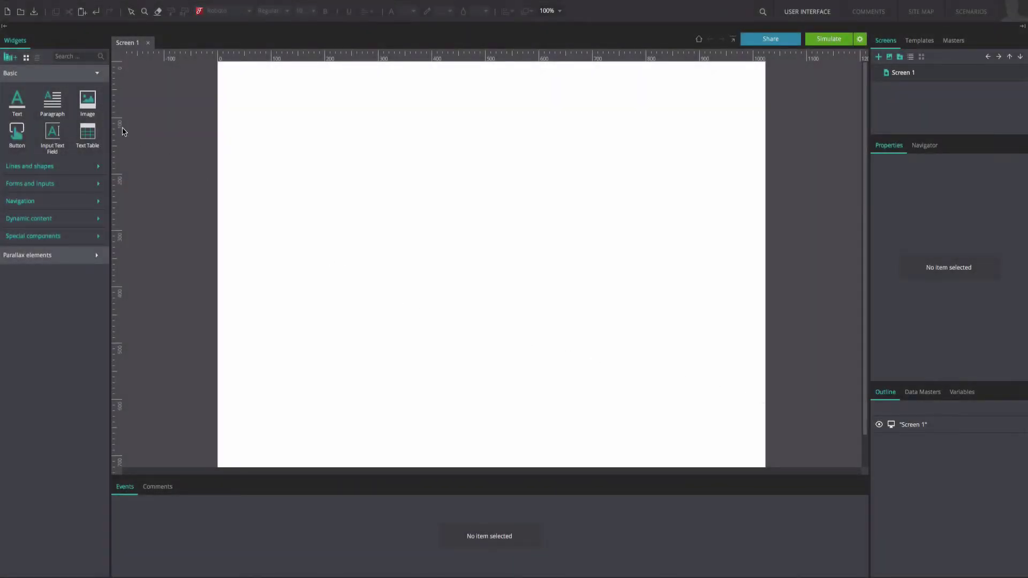
Step: Add the Android Icons library to the widget palette and close the library manager
{"action": "left_click", "coordinate": [12, 57]}
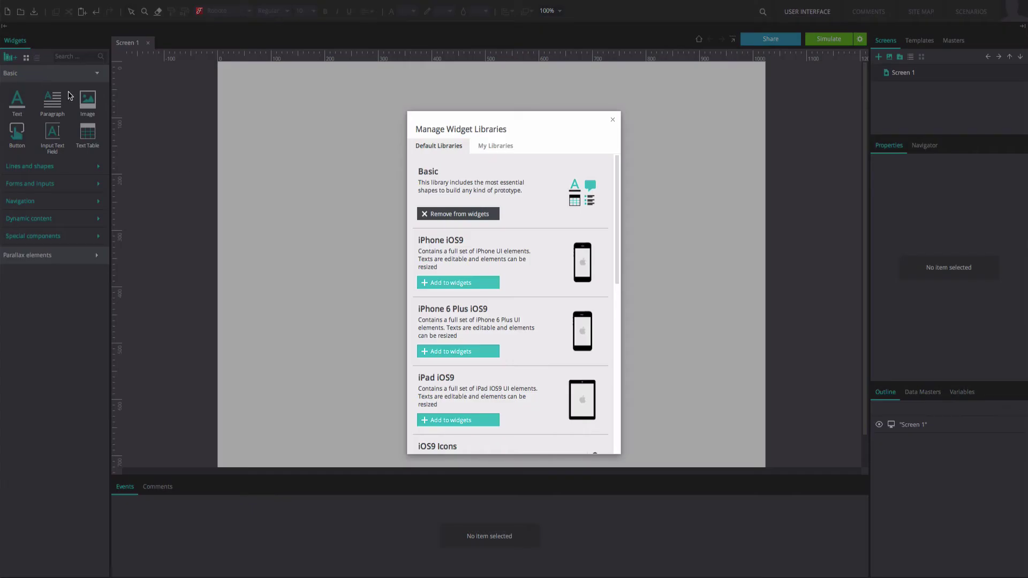
{"action": "scroll", "coordinate": [480, 291], "scroll_direction": "down", "scroll_amount": 5}
{"action": "scroll", "coordinate": [481, 291], "scroll_direction": "down", "scroll_amount": 1}
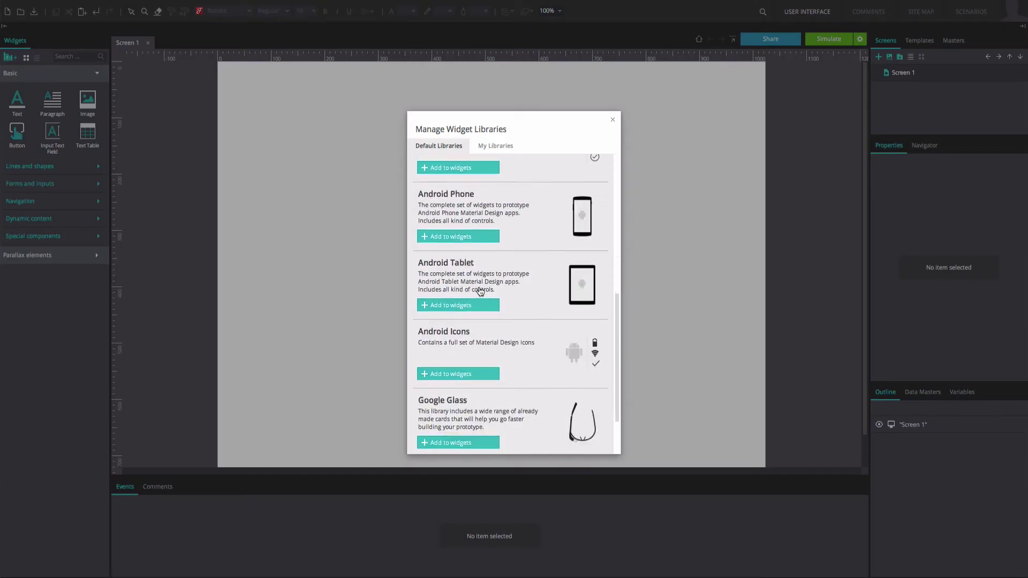
{"action": "left_click", "coordinate": [458, 373]}
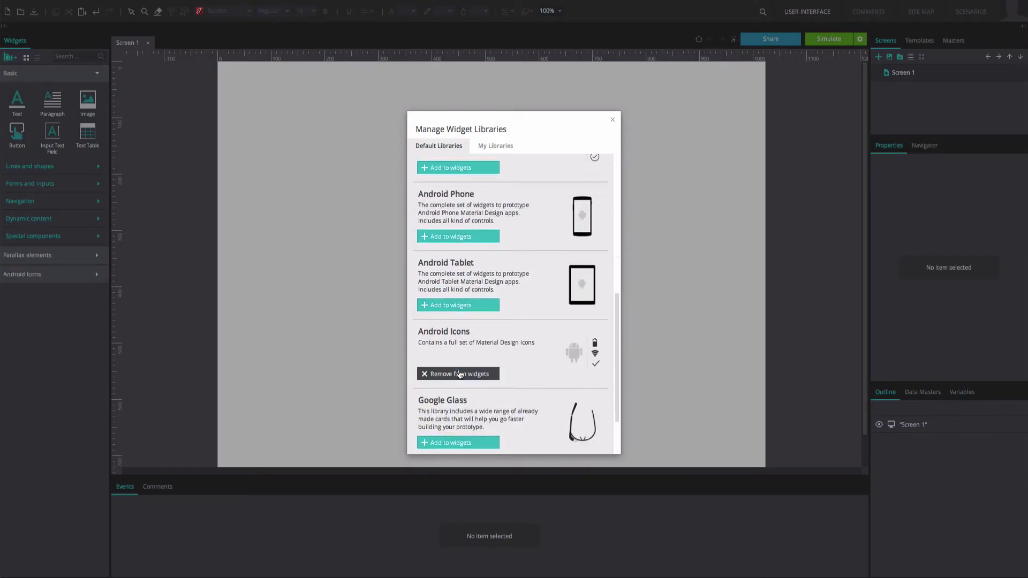
{"action": "left_click", "coordinate": [613, 120]}
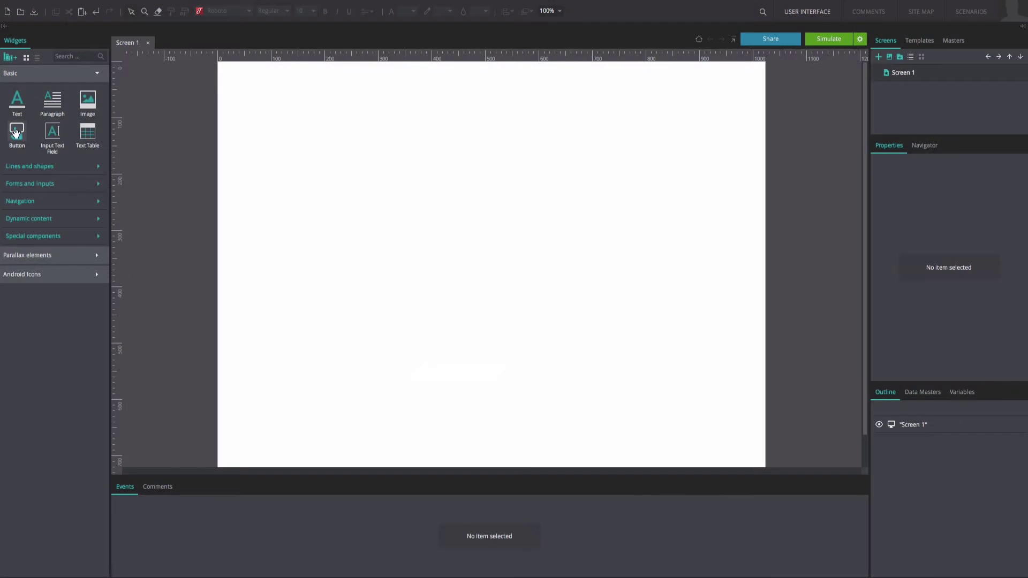
Step: Place a button near the top centre of Screen 1 labelled 'OPEN DIALOG'
{"action": "left_click_drag", "start_coordinate": [16, 132], "coordinate": [506, 131]}
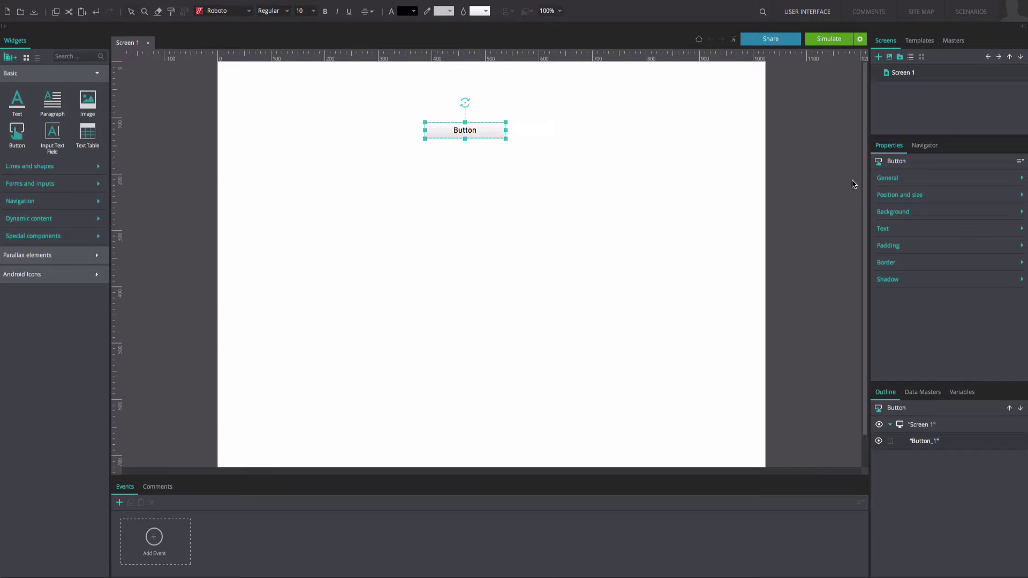
{"action": "left_click", "coordinate": [888, 179]}
{"action": "left_click_drag", "start_coordinate": [915, 210], "coordinate": [886, 209]}
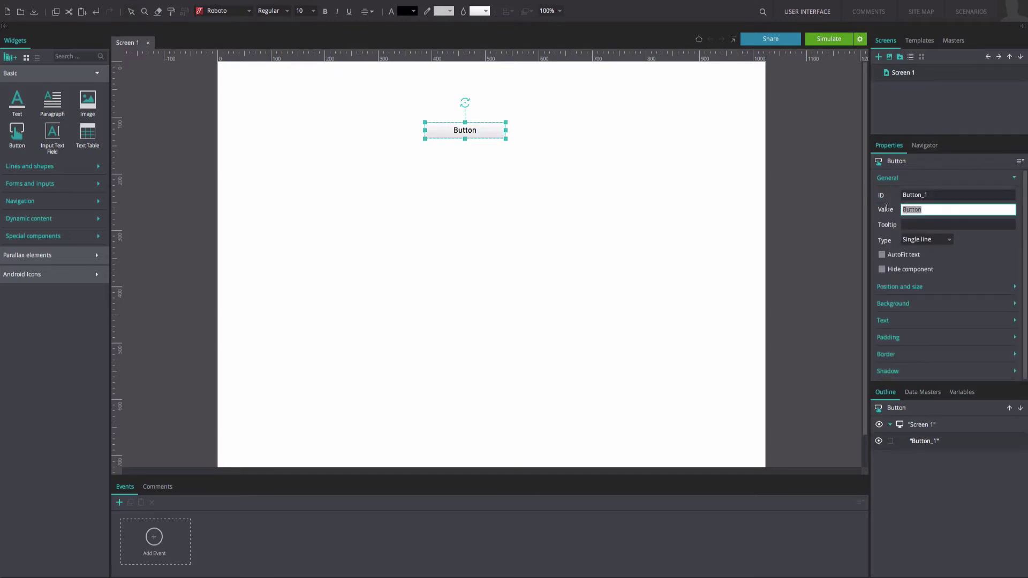
{"action": "type", "text": "OPEN DIALOG"}
{"action": "left_click", "coordinate": [891, 180]}
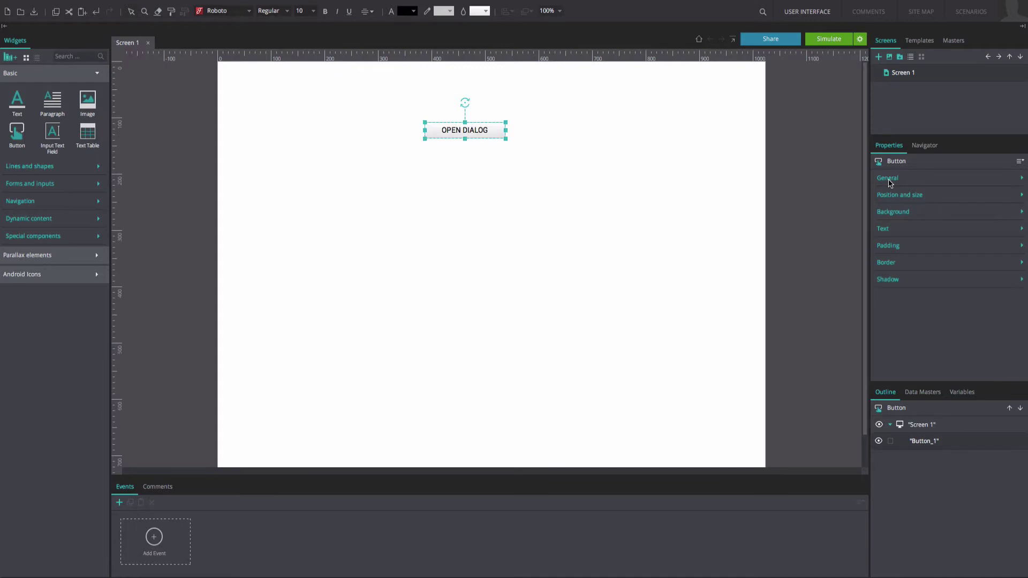
Step: Give the button a black background and white text, then deselect it
{"action": "left_click", "coordinate": [891, 212]}
{"action": "left_click", "coordinate": [904, 232]}
{"action": "left_click", "coordinate": [823, 254]}
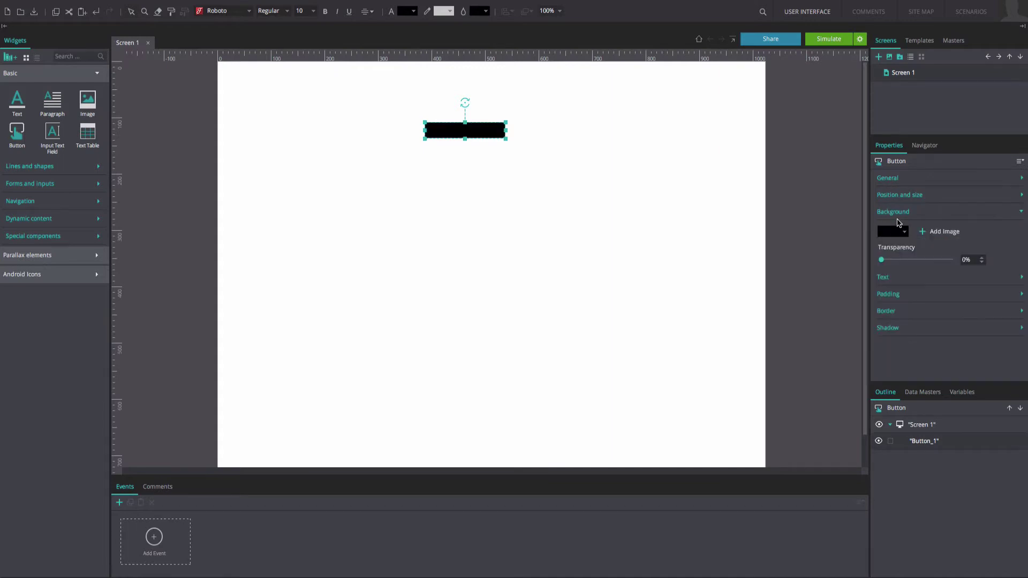
{"action": "left_click", "coordinate": [892, 212]}
{"action": "left_click", "coordinate": [883, 229]}
{"action": "left_click", "coordinate": [933, 262]}
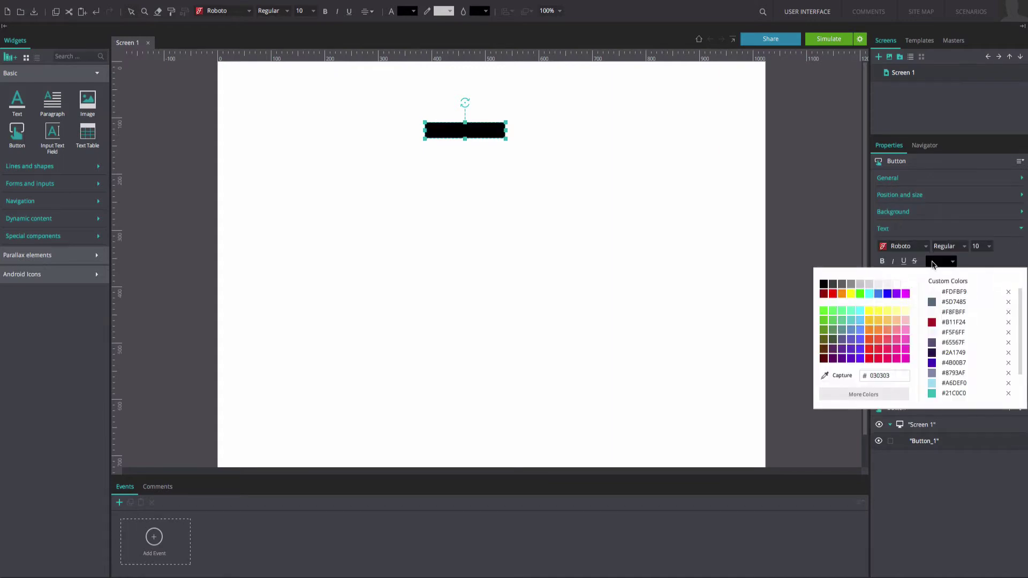
{"action": "left_click", "coordinate": [896, 284]}
{"action": "left_click", "coordinate": [883, 230]}
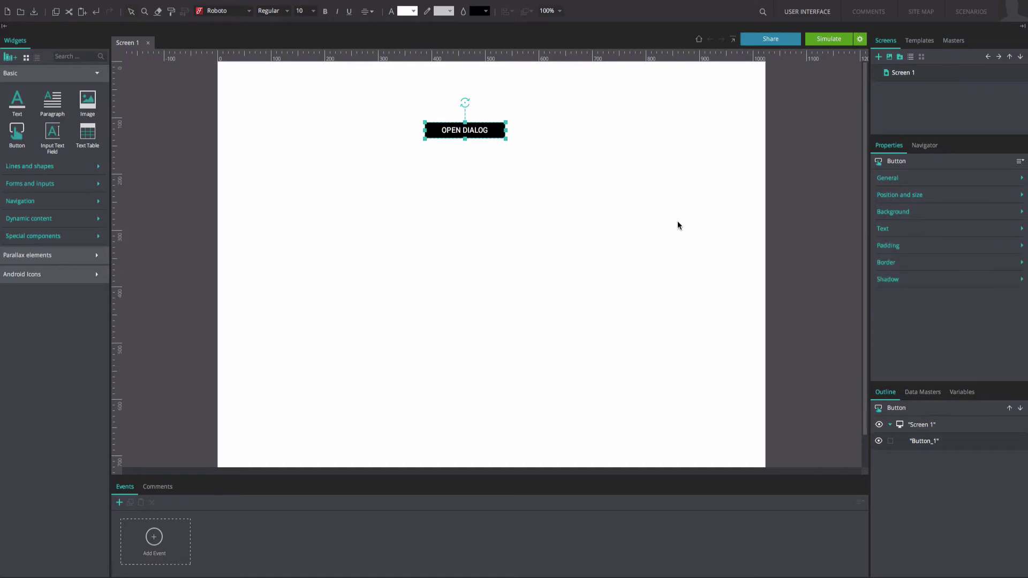
{"action": "left_click", "coordinate": [517, 197]}
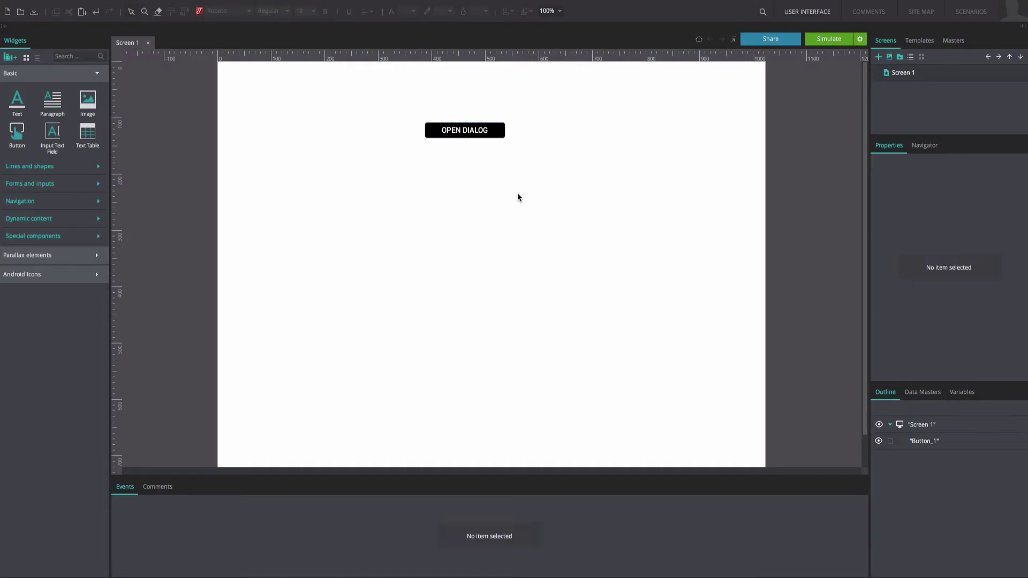
Step: Draw a rectangle over the upper middle of the screen, filled dark grey at 50% transparency
{"action": "left_click", "coordinate": [101, 168]}
{"action": "left_click_drag", "start_coordinate": [101, 193], "coordinate": [541, 294]}
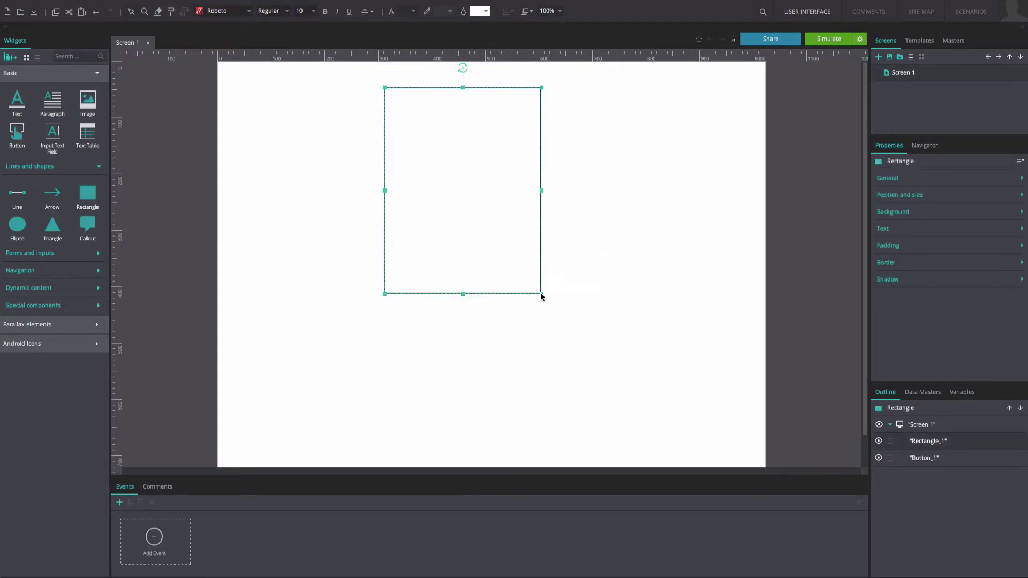
{"action": "left_click", "coordinate": [886, 211]}
{"action": "left_click", "coordinate": [904, 233]}
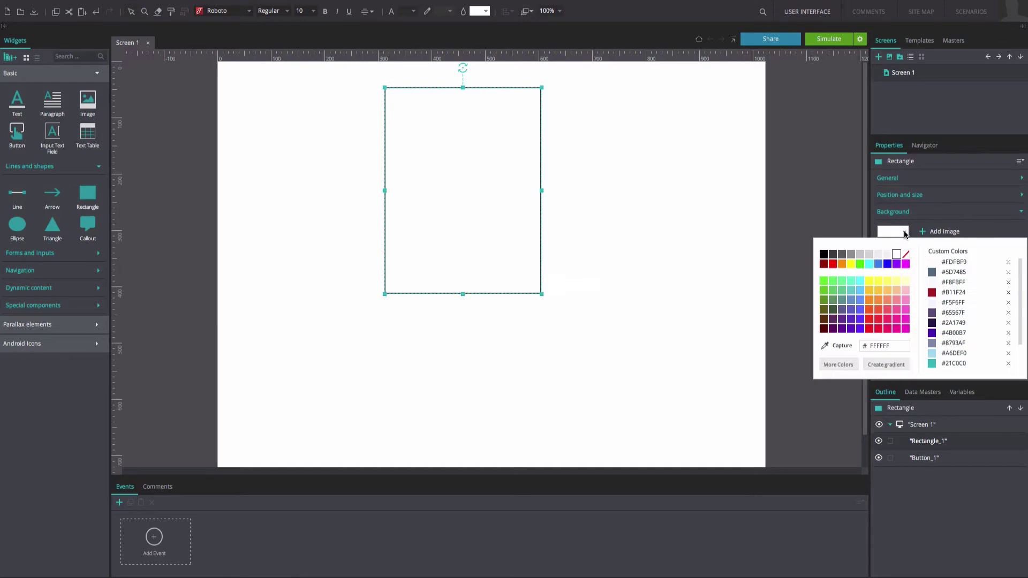
{"action": "left_click", "coordinate": [839, 257]}
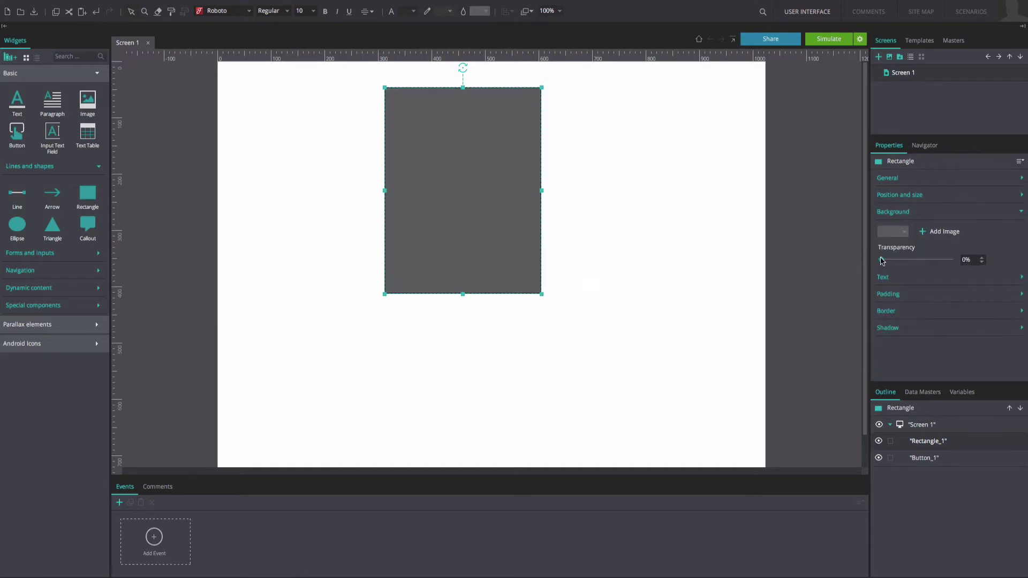
{"action": "mouse_move", "coordinate": [905, 260]}
{"action": "left_mouse_down"}
{"action": "mouse_move", "coordinate": [918, 260]}
{"action": "mouse_move", "coordinate": [908, 262]}
{"action": "left_mouse_up"}
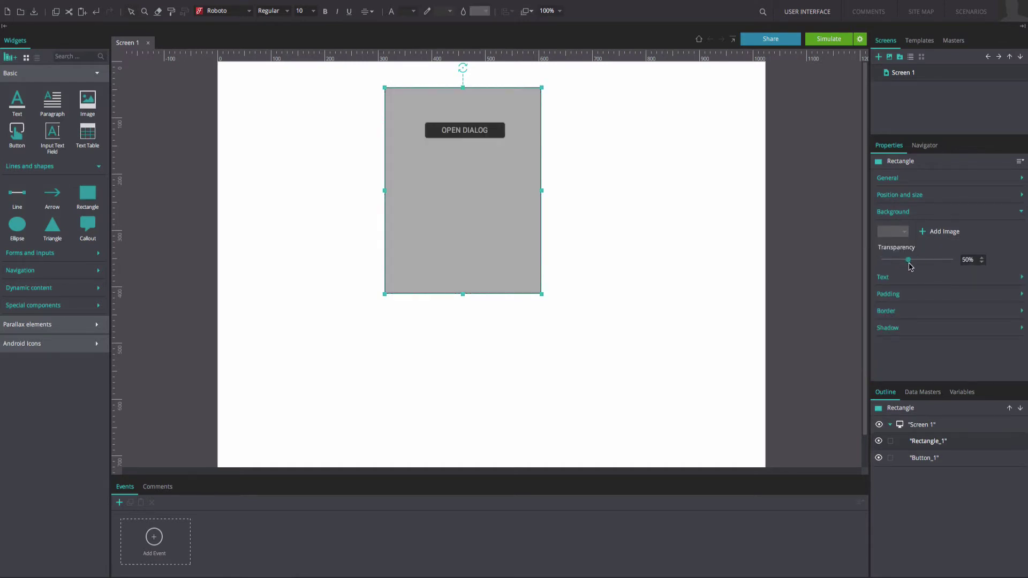
Step: Set the rectangle's border style to none
{"action": "left_click", "coordinate": [898, 212]}
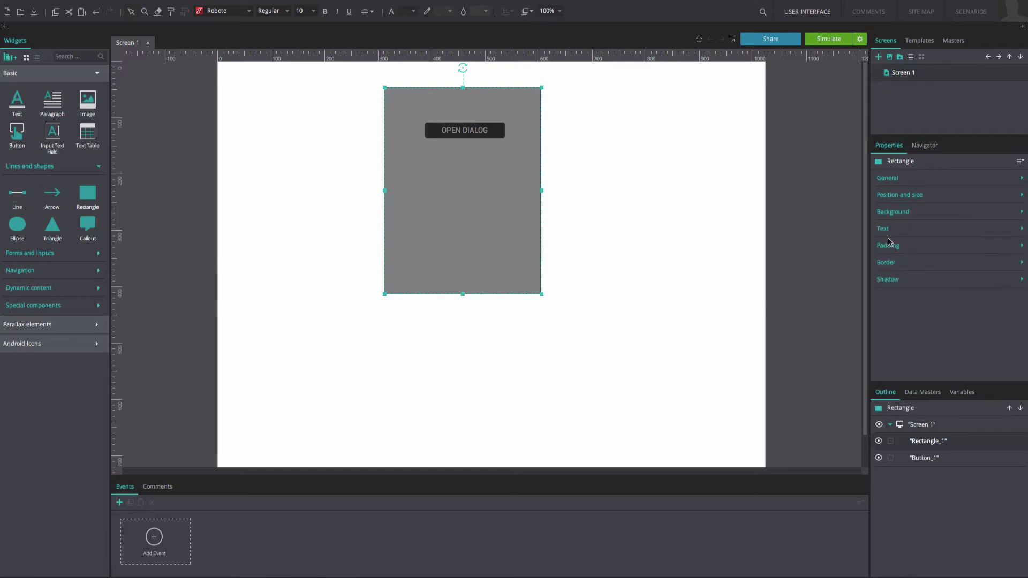
{"action": "left_click", "coordinate": [886, 263]}
{"action": "left_click", "coordinate": [951, 292]}
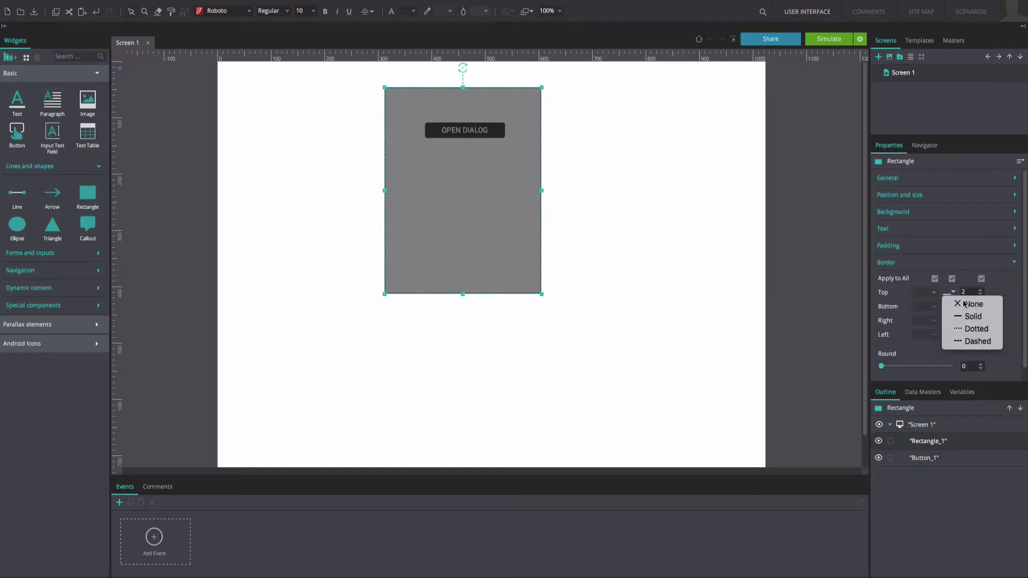
{"action": "left_click", "coordinate": [963, 303]}
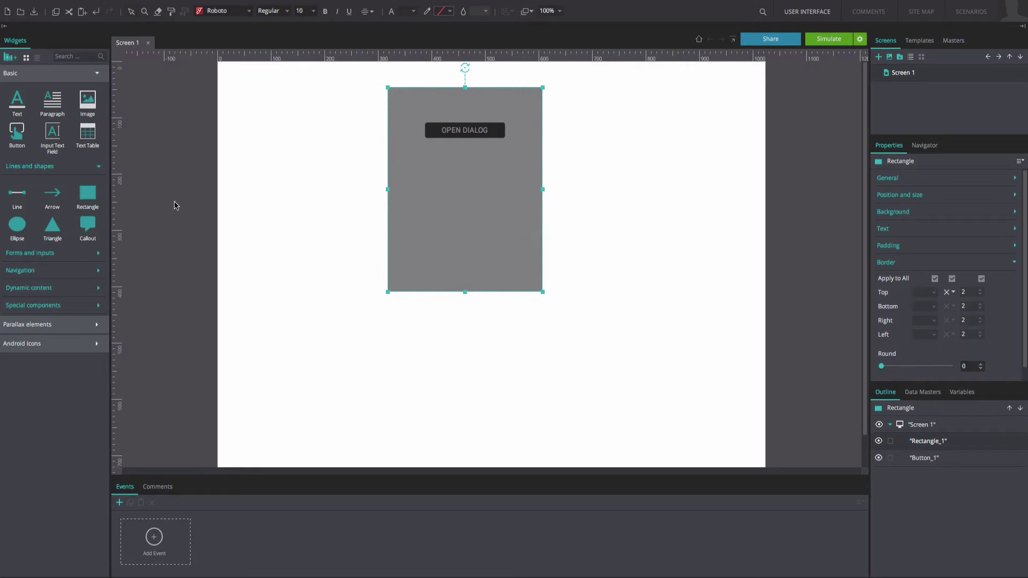
Step: Place a dynamic panel on the grey rectangle and fill it teal #21C0C0
{"action": "left_click", "coordinate": [97, 168]}
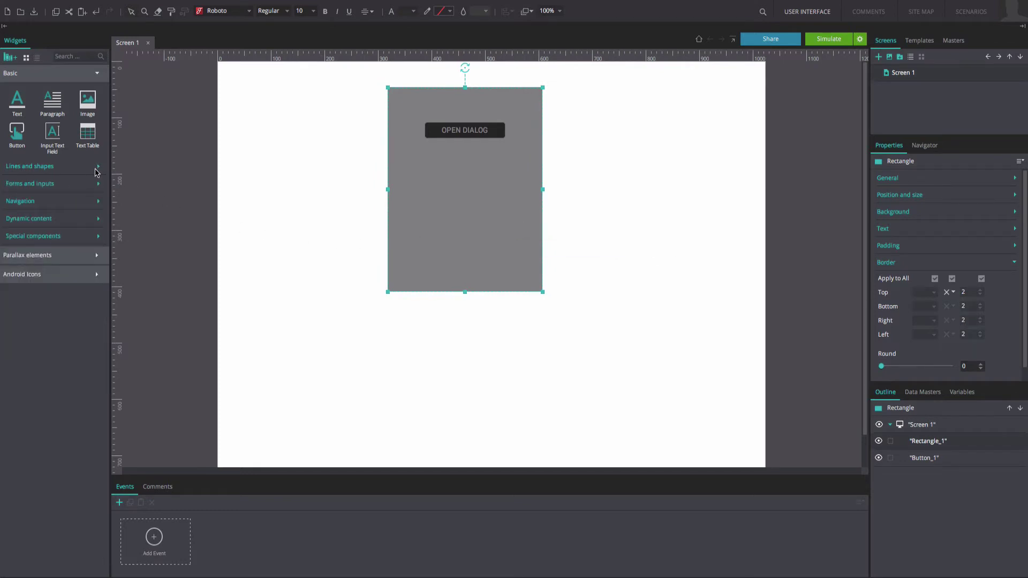
{"action": "left_click", "coordinate": [63, 218]}
{"action": "left_click_drag", "start_coordinate": [24, 244], "coordinate": [405, 156]}
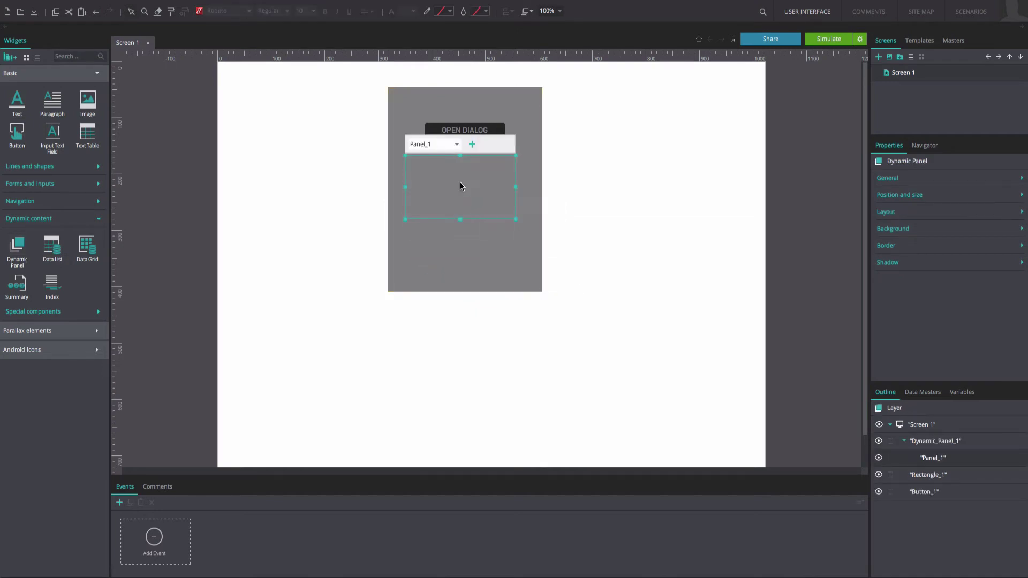
{"action": "left_click", "coordinate": [889, 229]}
{"action": "left_click", "coordinate": [904, 250]}
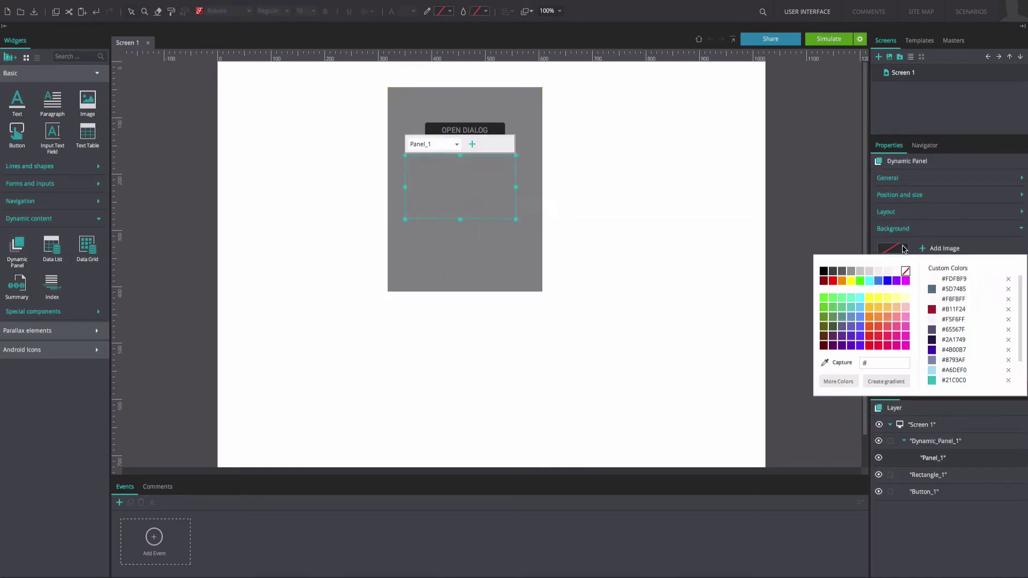
{"action": "left_click", "coordinate": [931, 381]}
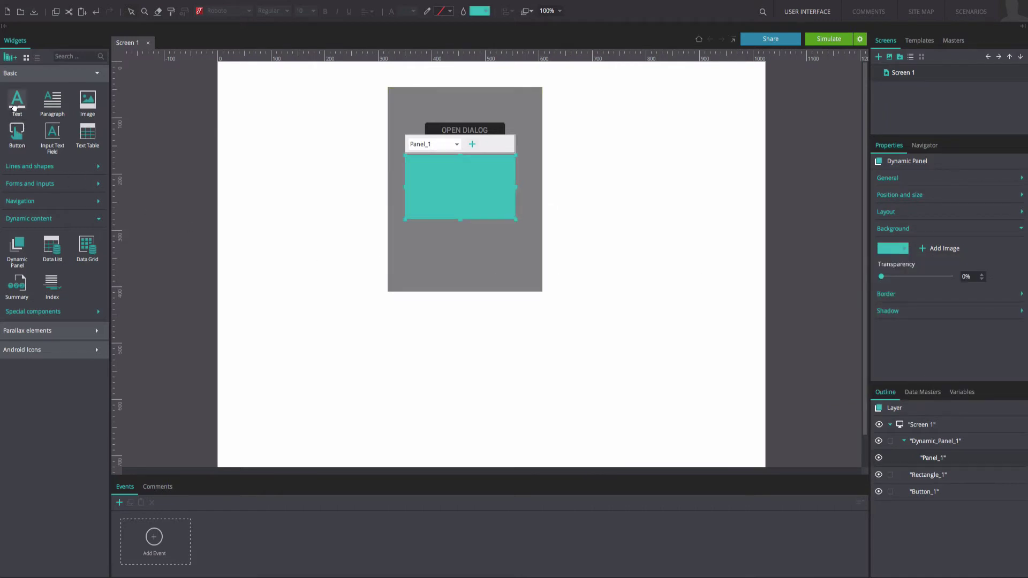
Step: Add a text element to the panel reading 'EXAMPLE' in white
{"action": "left_click_drag", "start_coordinate": [13, 108], "coordinate": [417, 162]}
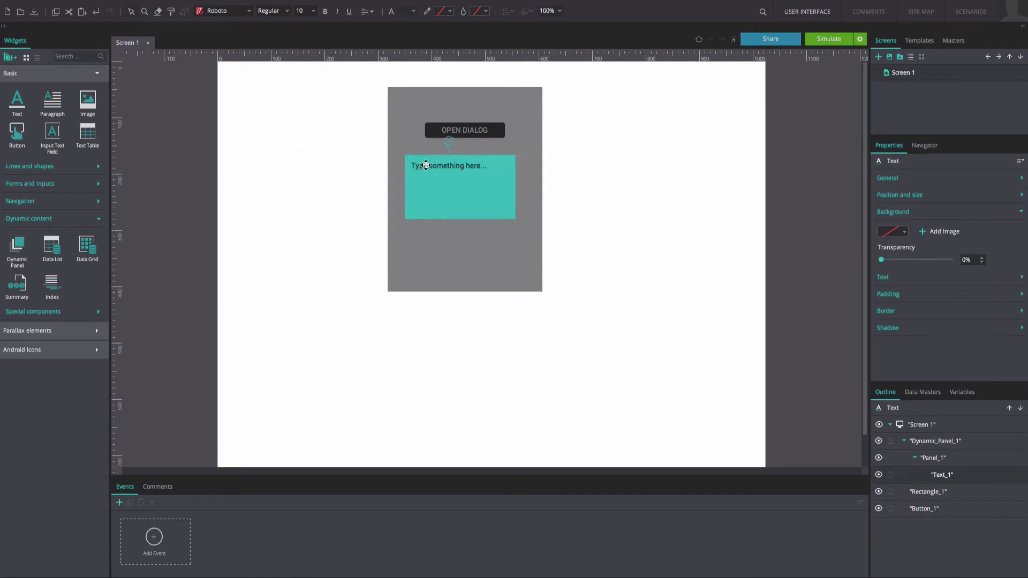
{"action": "double_click", "coordinate": [426, 165]}
{"action": "type", "text": "EXAMPLE"}
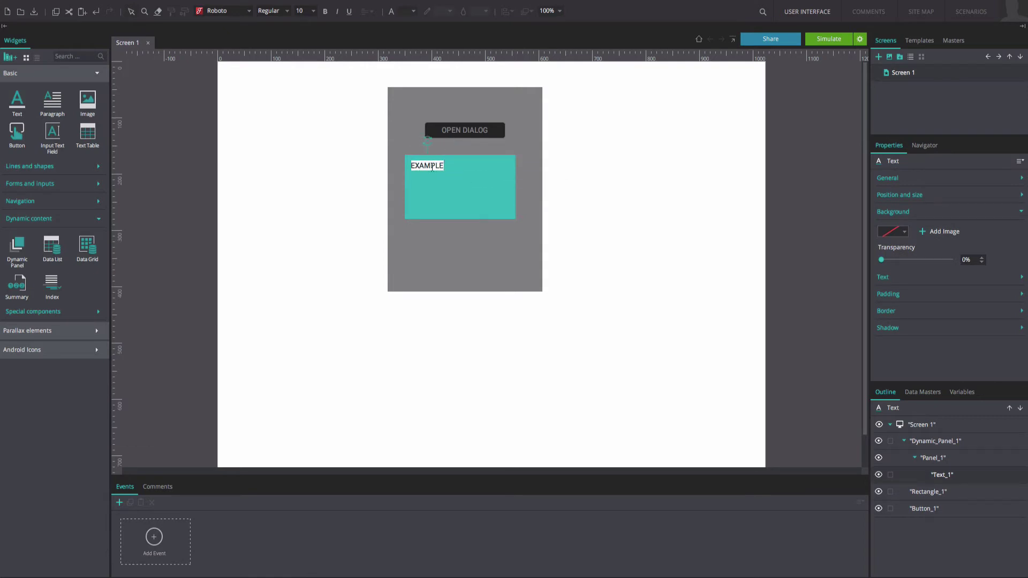
{"action": "left_click", "coordinate": [888, 212]}
{"action": "left_click", "coordinate": [891, 229]}
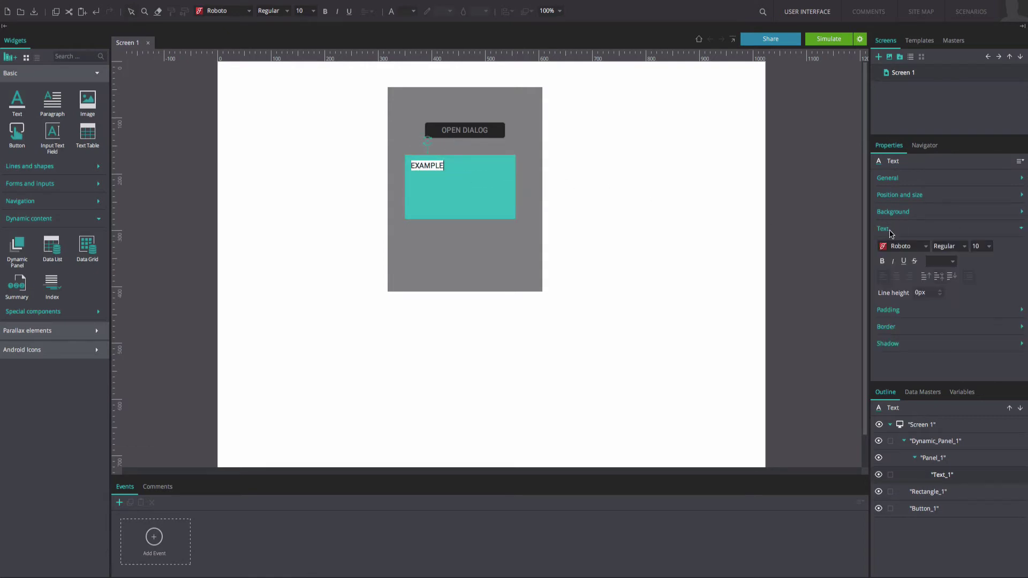
{"action": "left_click", "coordinate": [943, 262]}
{"action": "left_click", "coordinate": [903, 284]}
{"action": "left_click", "coordinate": [884, 229]}
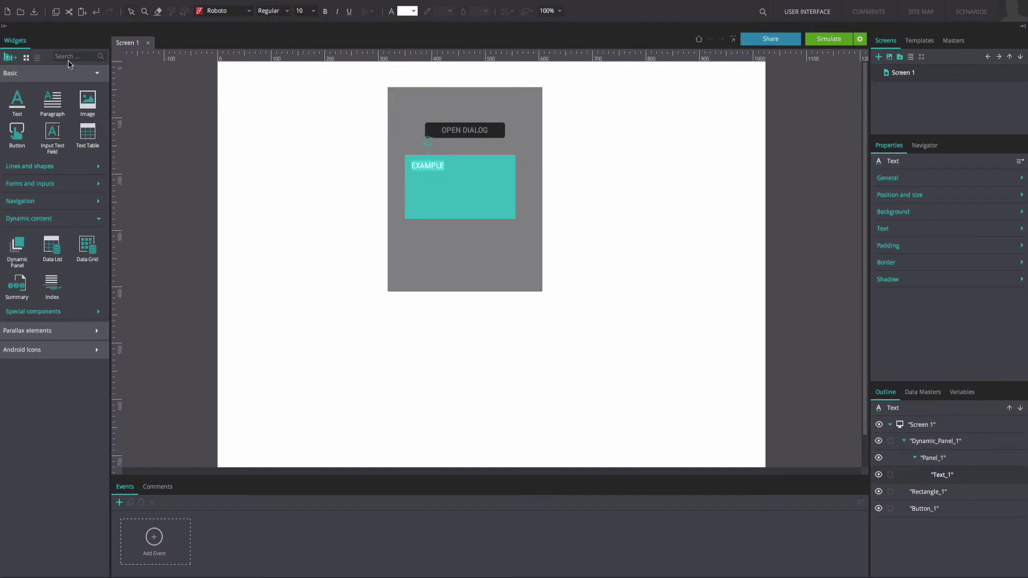
Step: Find the Android Icons Close widget and place it at the dialog's top-right corner
{"action": "left_click", "coordinate": [69, 57]}
{"action": "type", "text": "close"}
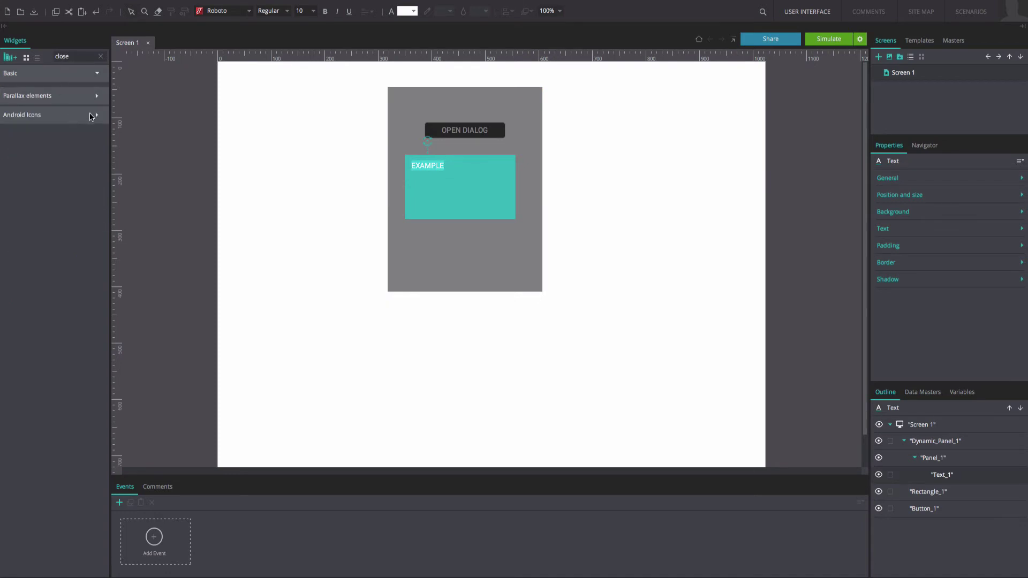
{"action": "left_click", "coordinate": [92, 115]}
{"action": "left_click_drag", "start_coordinate": [17, 141], "coordinate": [504, 164]}
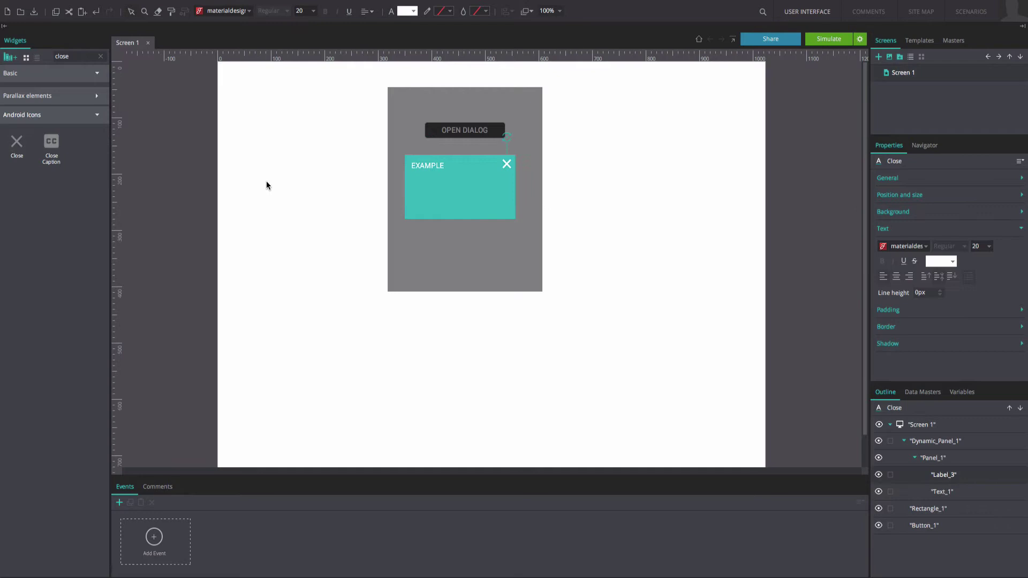
Step: Add a Paragraph sized to the dialog, typing 'This dialog can be moved around and clo'
{"action": "left_click", "coordinate": [101, 57]}
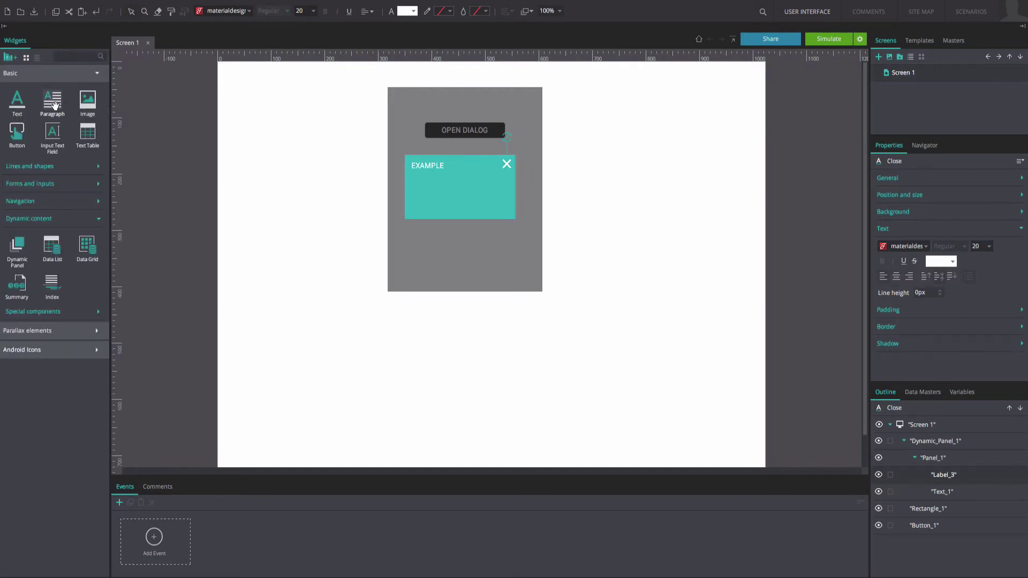
{"action": "left_click_drag", "start_coordinate": [54, 106], "coordinate": [407, 176]}
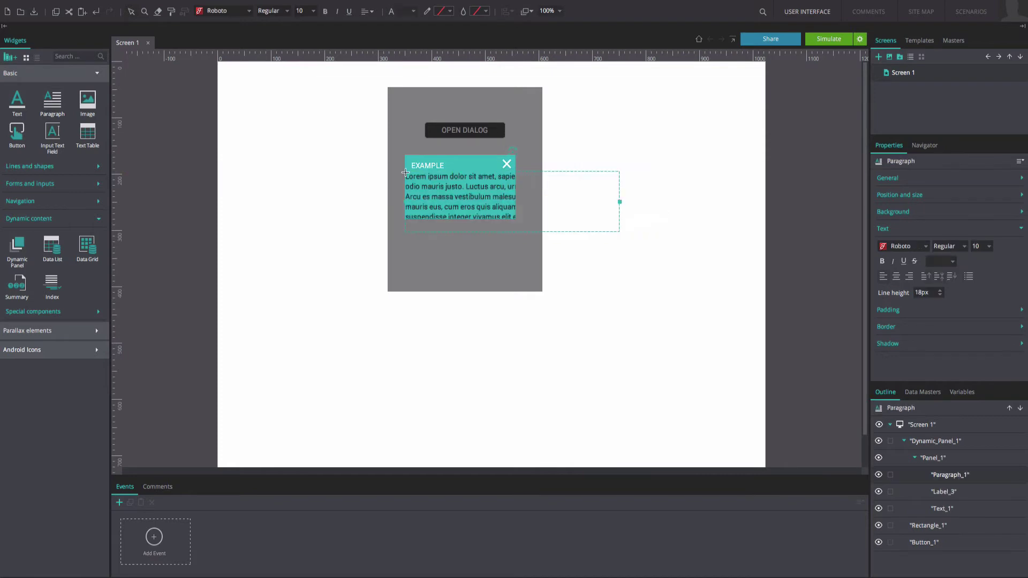
{"action": "left_click_drag", "start_coordinate": [619, 202], "coordinate": [517, 196]}
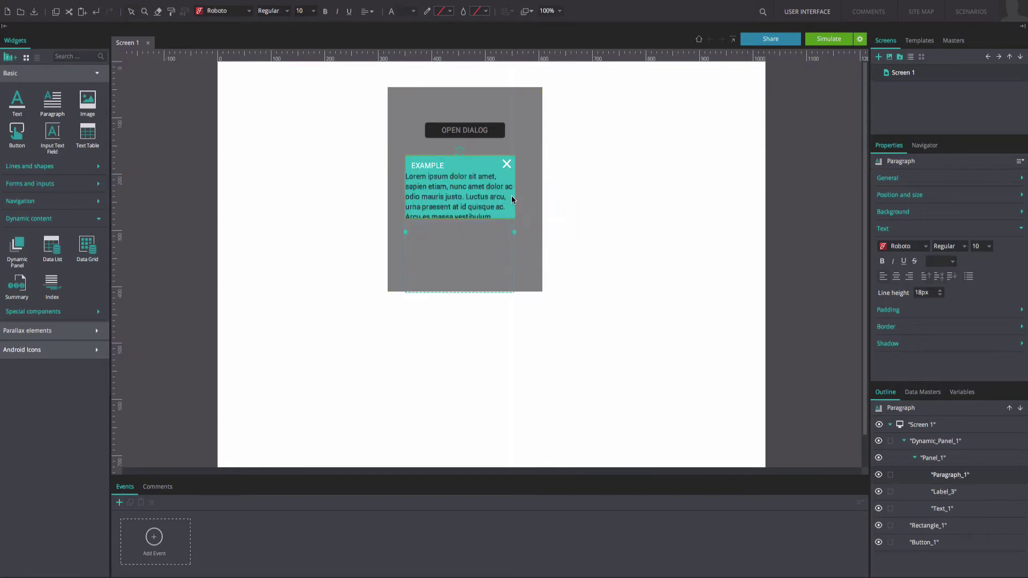
{"action": "double_click", "coordinate": [449, 206]}
{"action": "type", "text": "This dialog can be moved aro"}
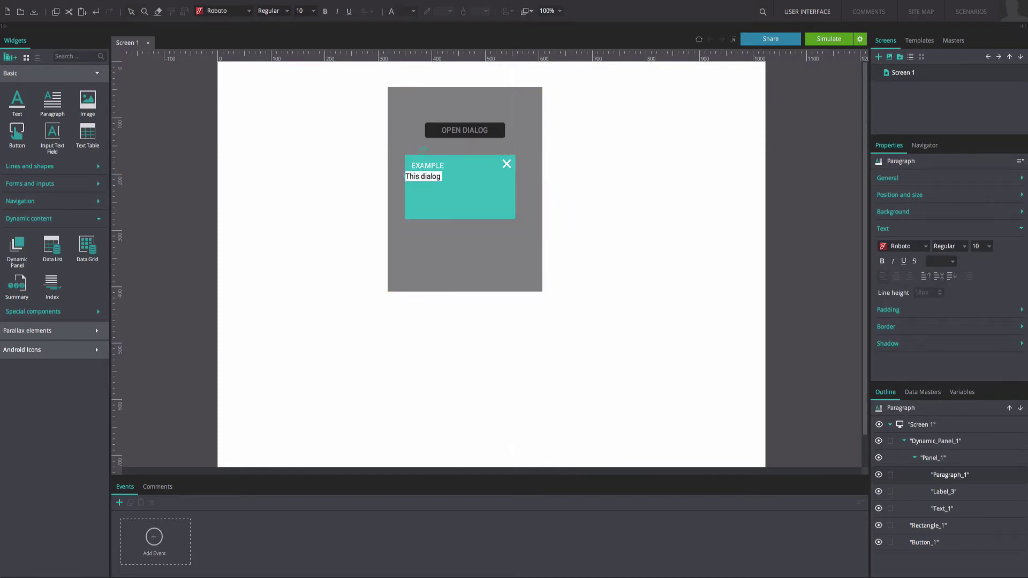
{"action": "type", "text": "und and closed with the \"x\" icon"}
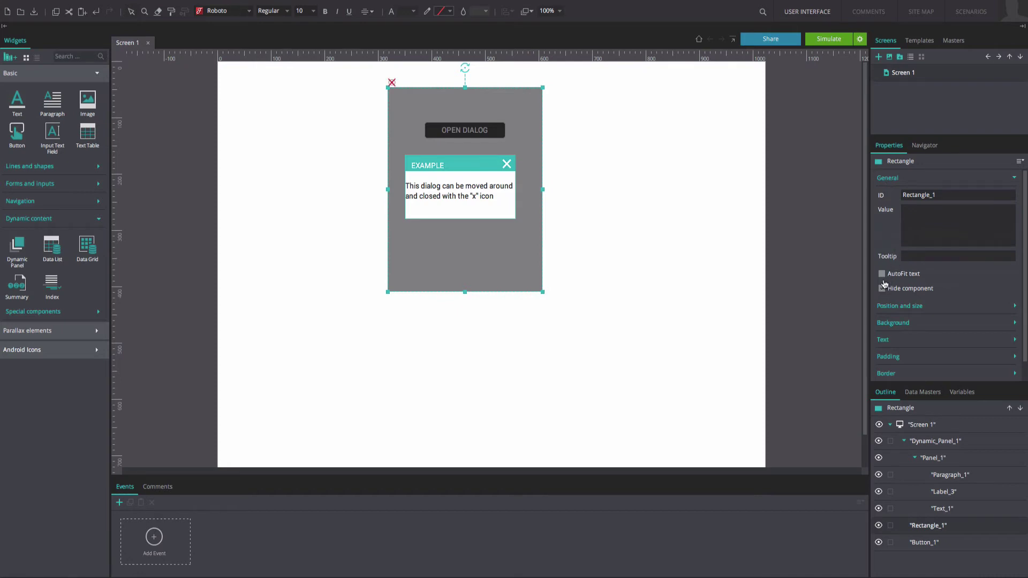
Step: Collapse the rectangle's General properties, then select the dynamic panel and view its General settings
{"action": "left_click", "coordinate": [889, 178]}
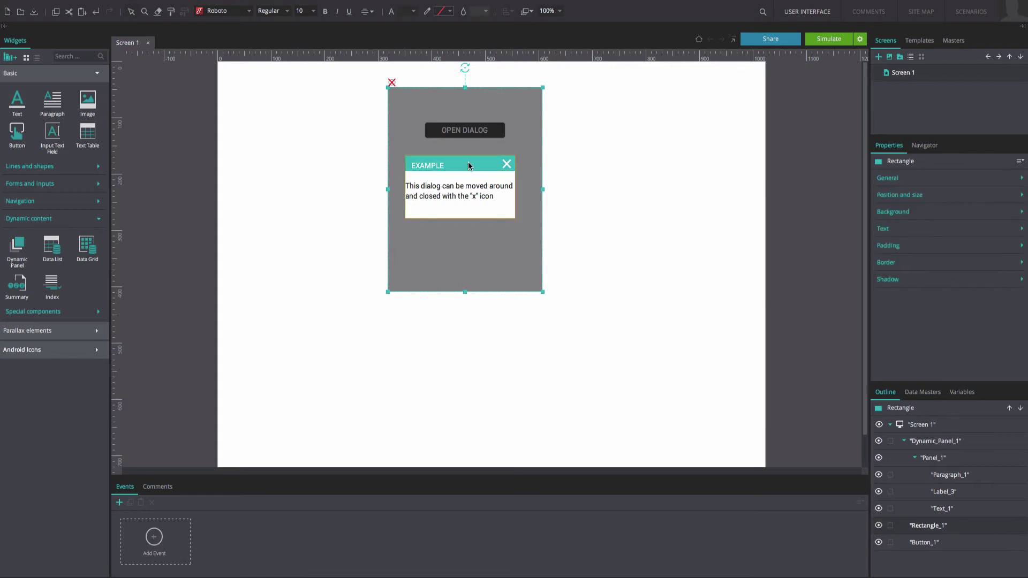
{"action": "left_click", "coordinate": [470, 157]}
{"action": "left_click", "coordinate": [884, 181]}
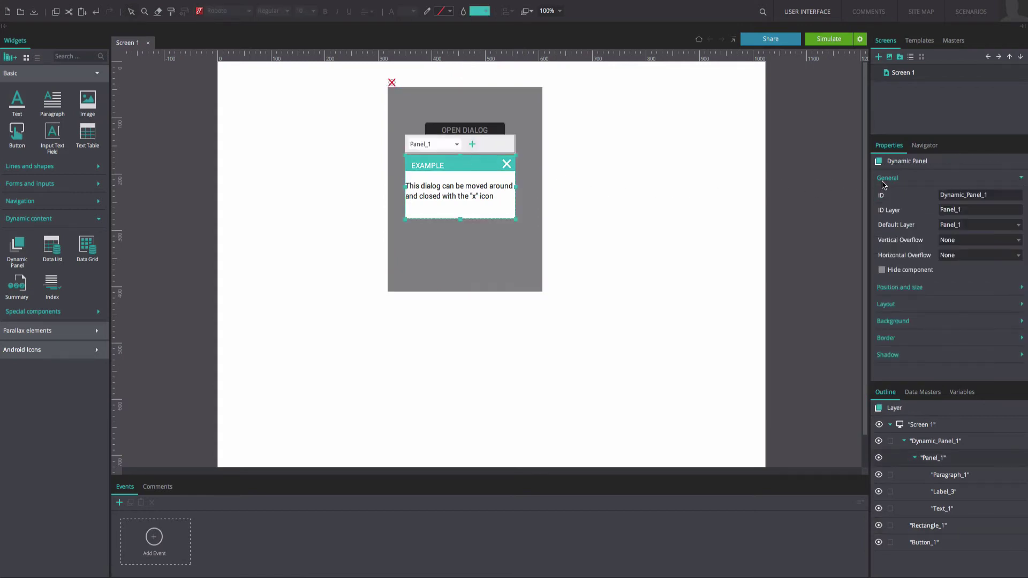
{"action": "left_click", "coordinate": [886, 180]}
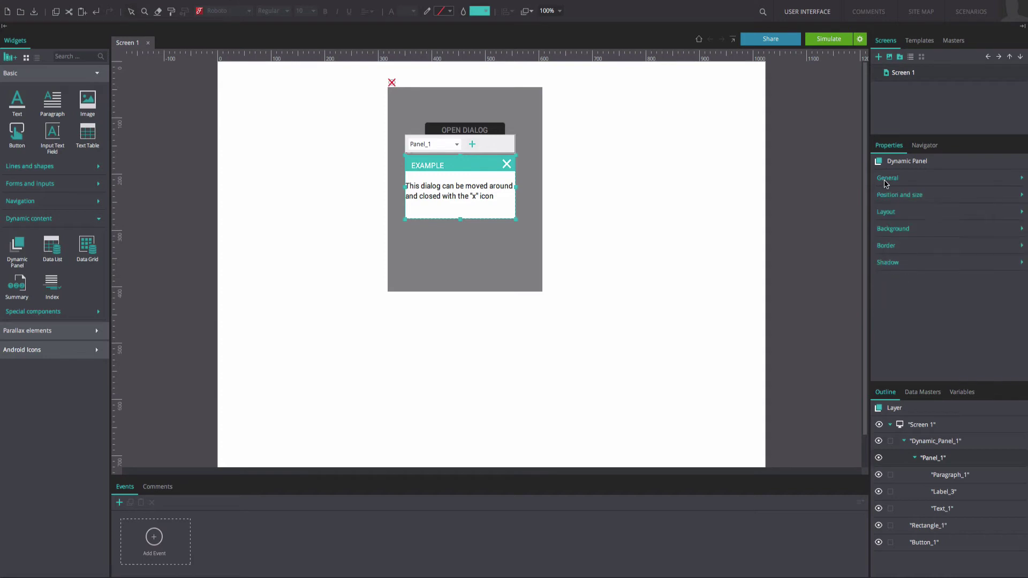
Step: Give the OPEN DIALOG button an On Click event that shows the grey Rectangle_1 overlay
{"action": "left_click", "coordinate": [917, 543]}
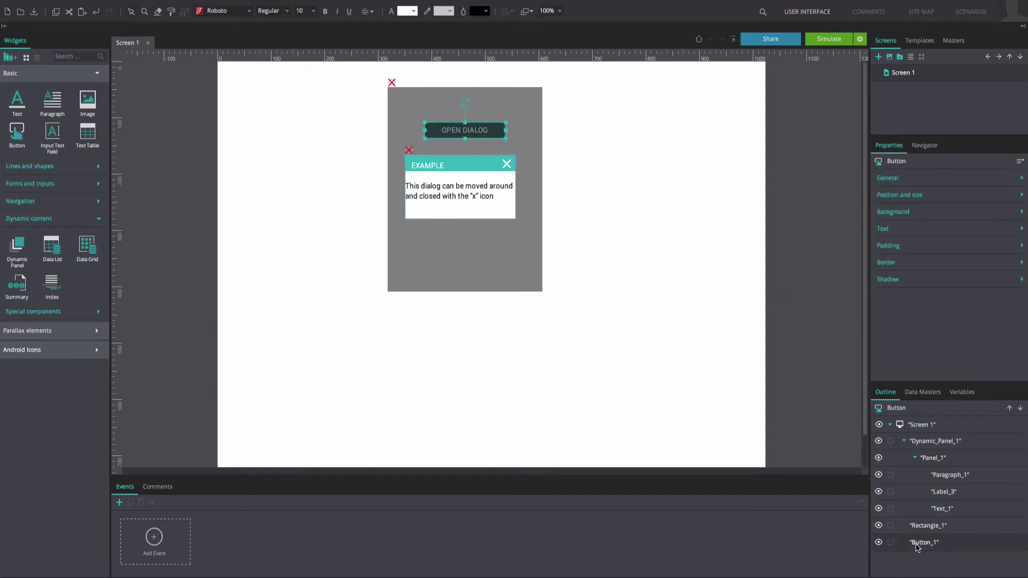
{"action": "left_click", "coordinate": [163, 545]}
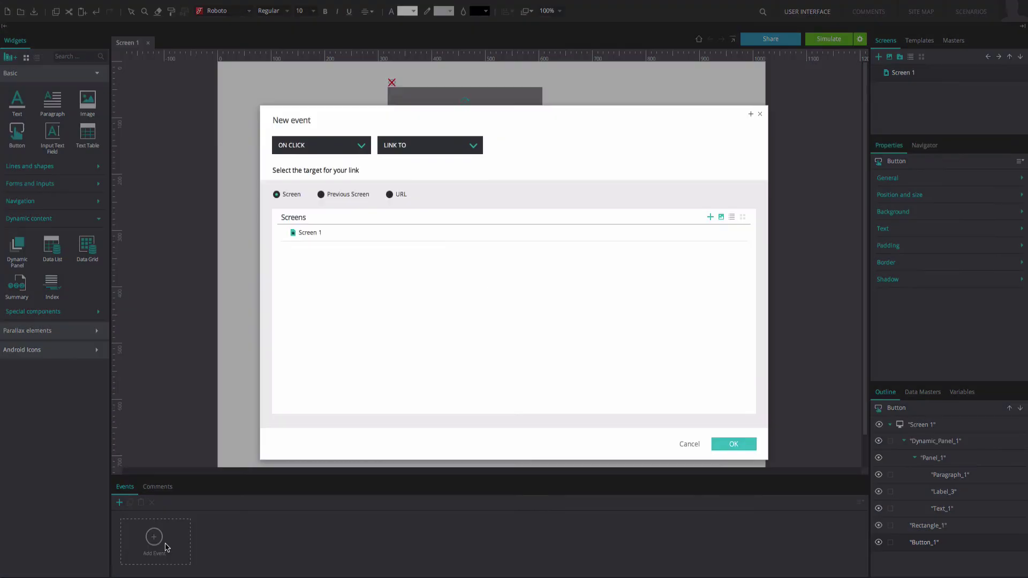
{"action": "left_click", "coordinate": [447, 153]}
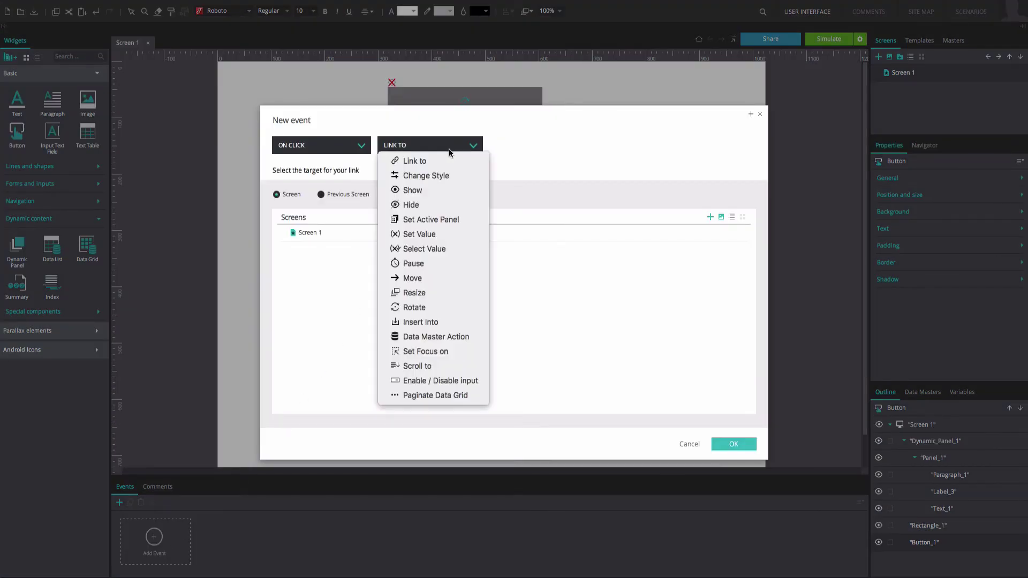
{"action": "left_click", "coordinate": [430, 191]}
{"action": "left_click", "coordinate": [473, 218]}
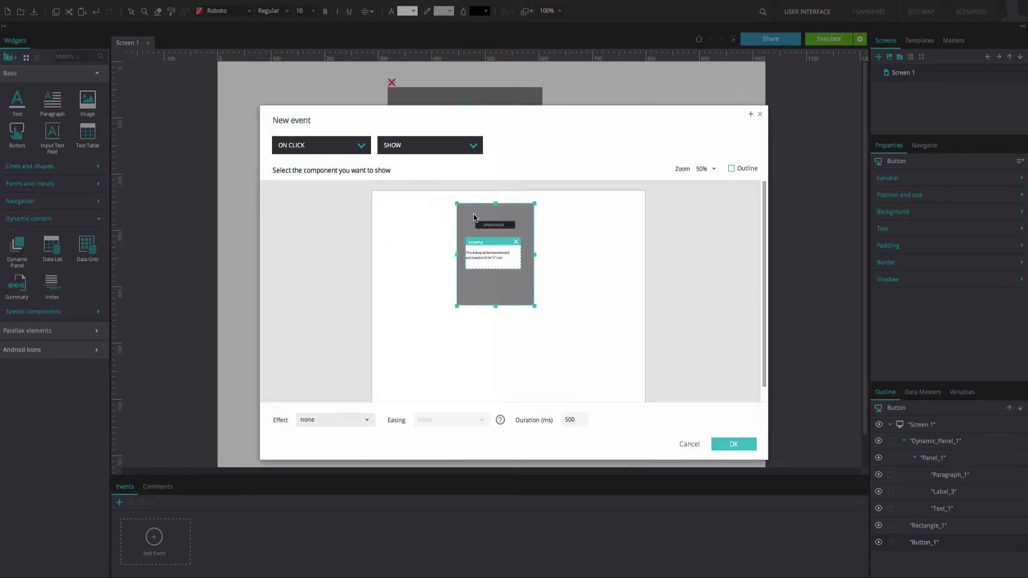
{"action": "left_click", "coordinate": [719, 443]}
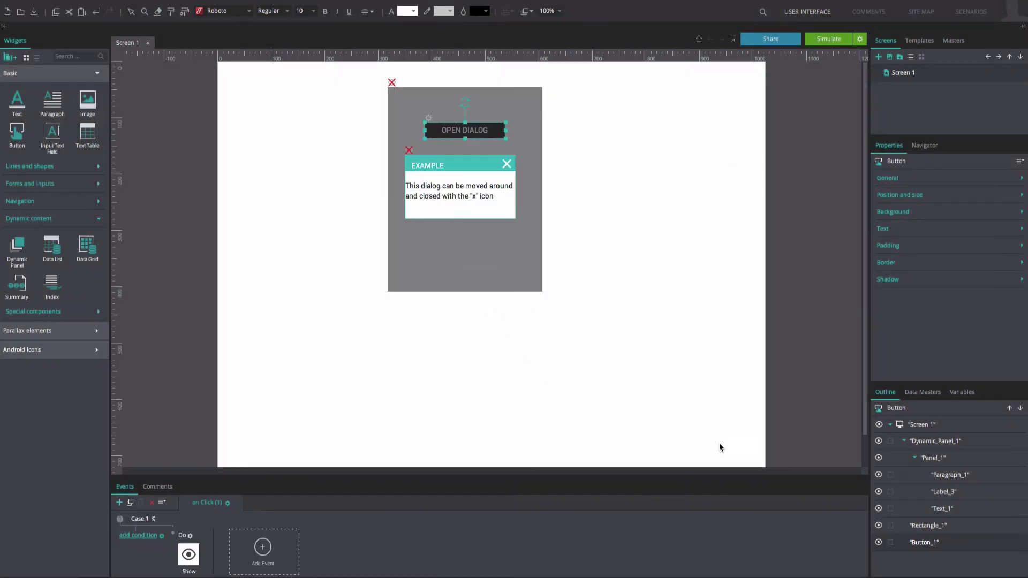
Step: Add a second Show action to the button's click case that reveals the dialog's Panel_1
{"action": "left_click", "coordinate": [191, 536]}
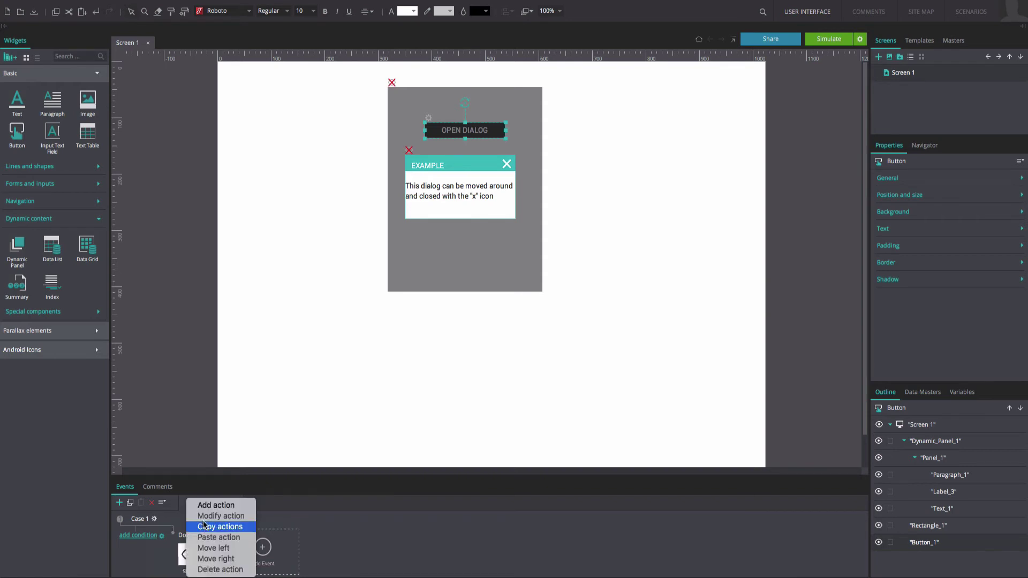
{"action": "left_click", "coordinate": [209, 506]}
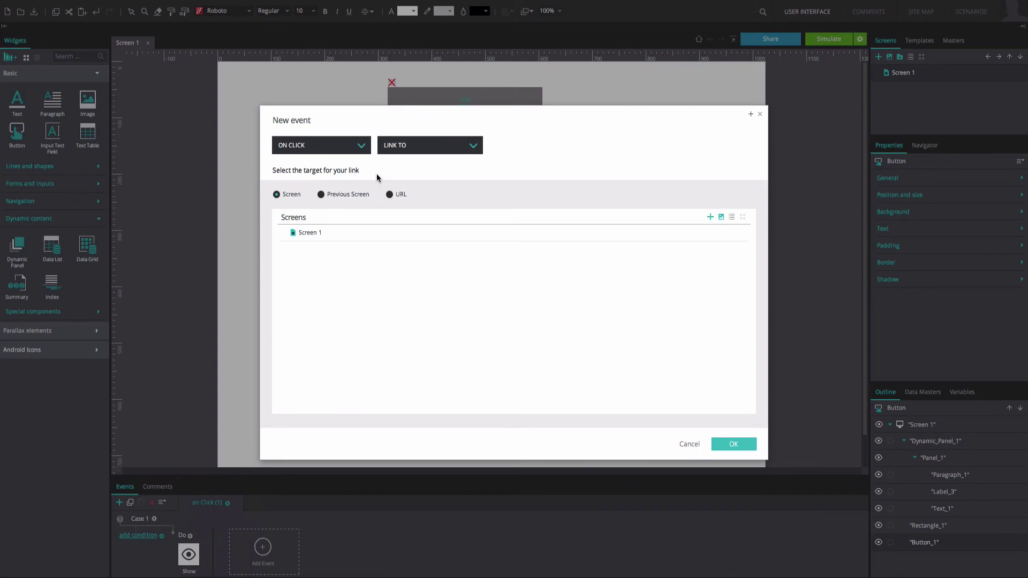
{"action": "left_click", "coordinate": [407, 145]}
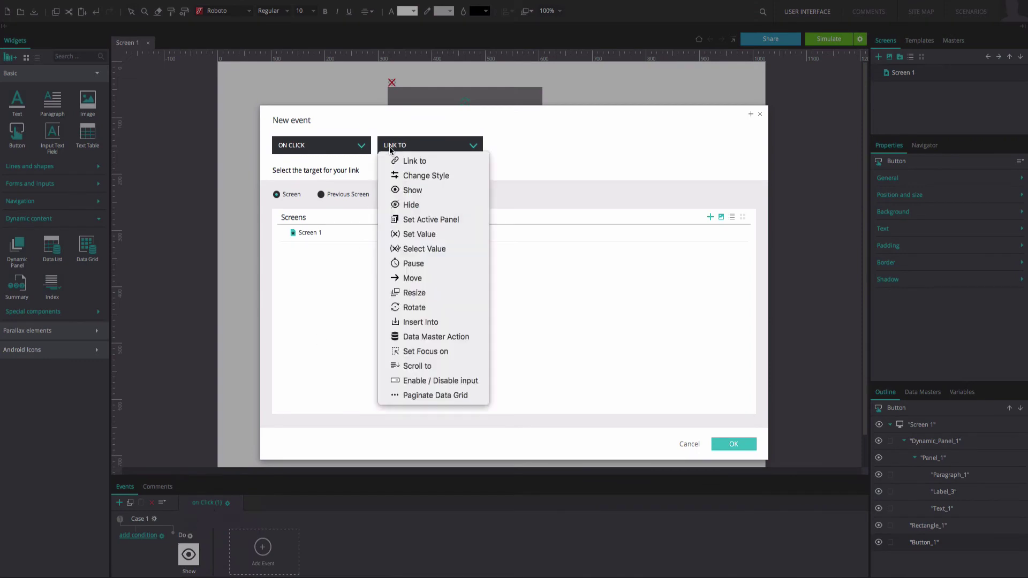
{"action": "left_click", "coordinate": [399, 188]}
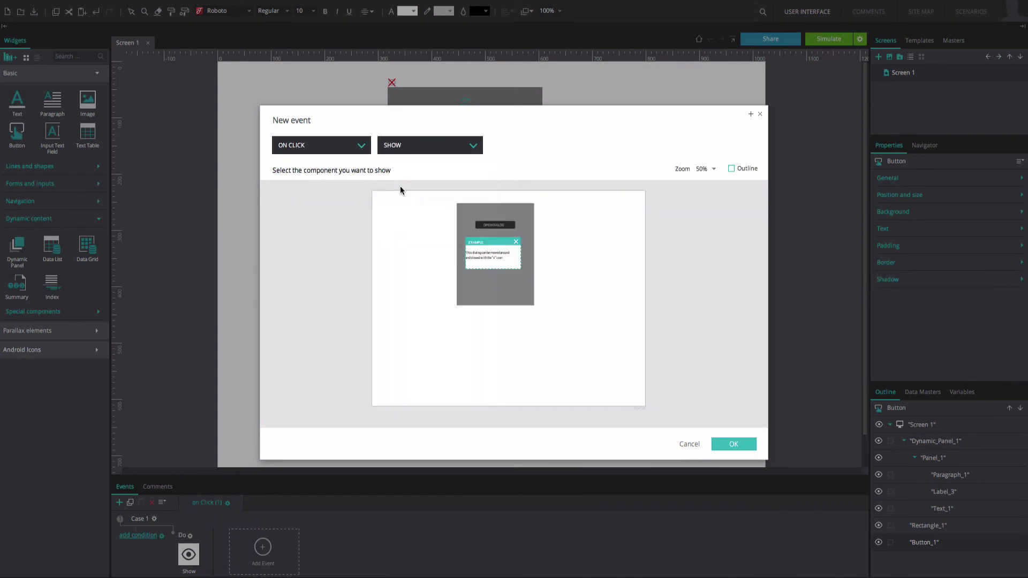
{"action": "left_click", "coordinate": [477, 240]}
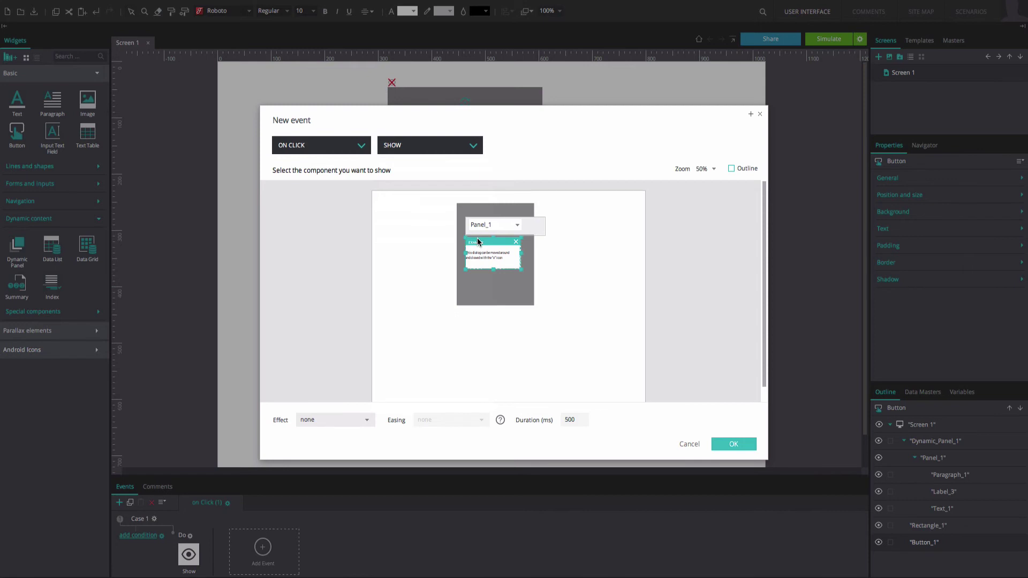
{"action": "left_click", "coordinate": [733, 444]}
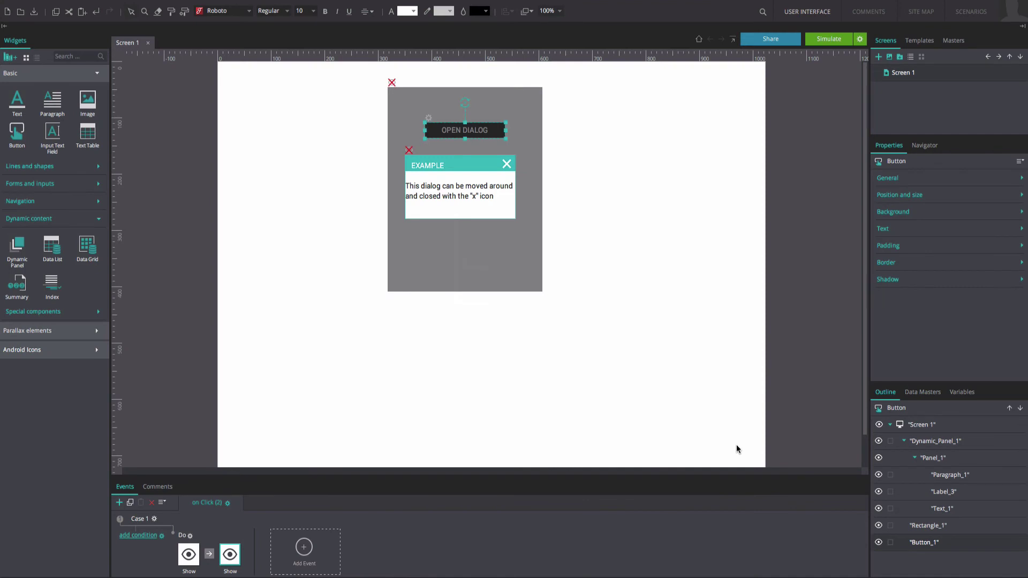
Step: Give the X close icon an On Click event that hides the grey Rectangle_1 overlay
{"action": "left_click", "coordinate": [512, 165]}
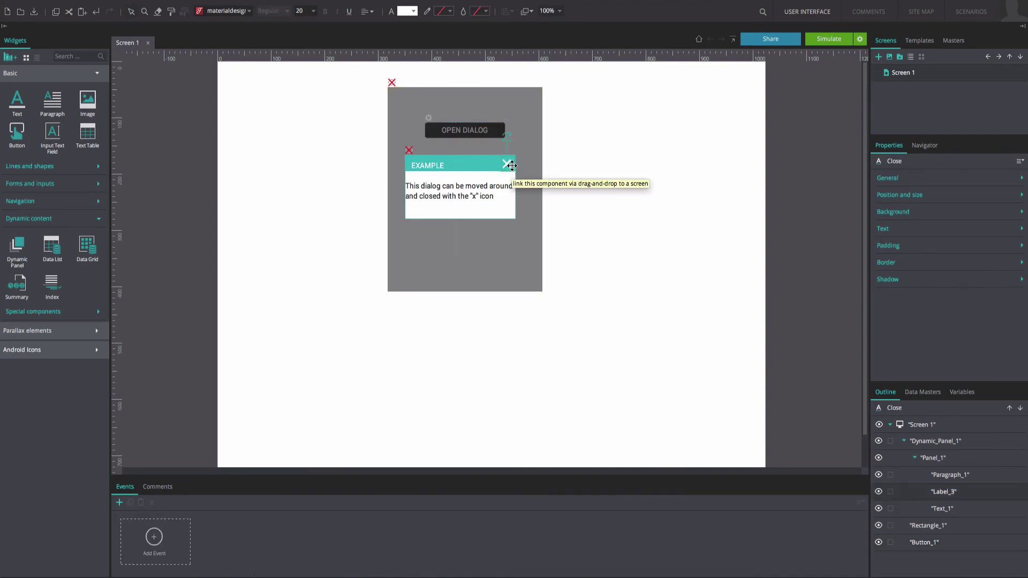
{"action": "left_click", "coordinate": [163, 557]}
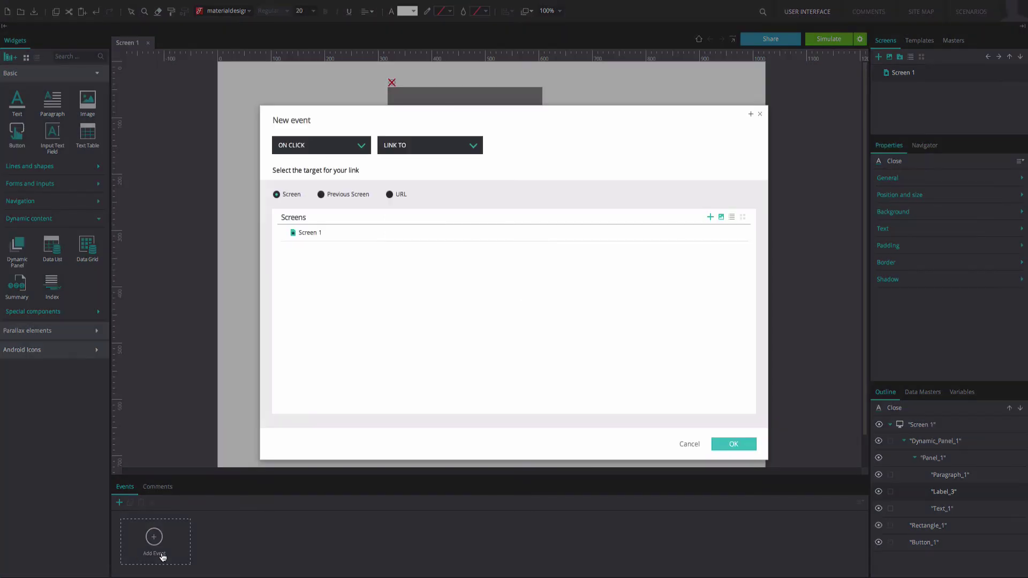
{"action": "left_click", "coordinate": [382, 141]}
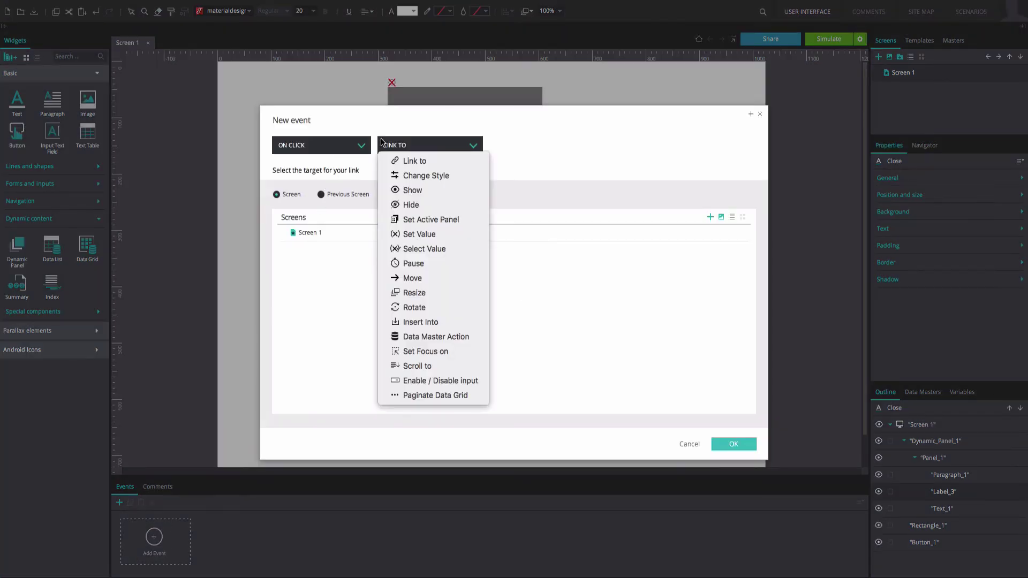
{"action": "left_click", "coordinate": [407, 206]}
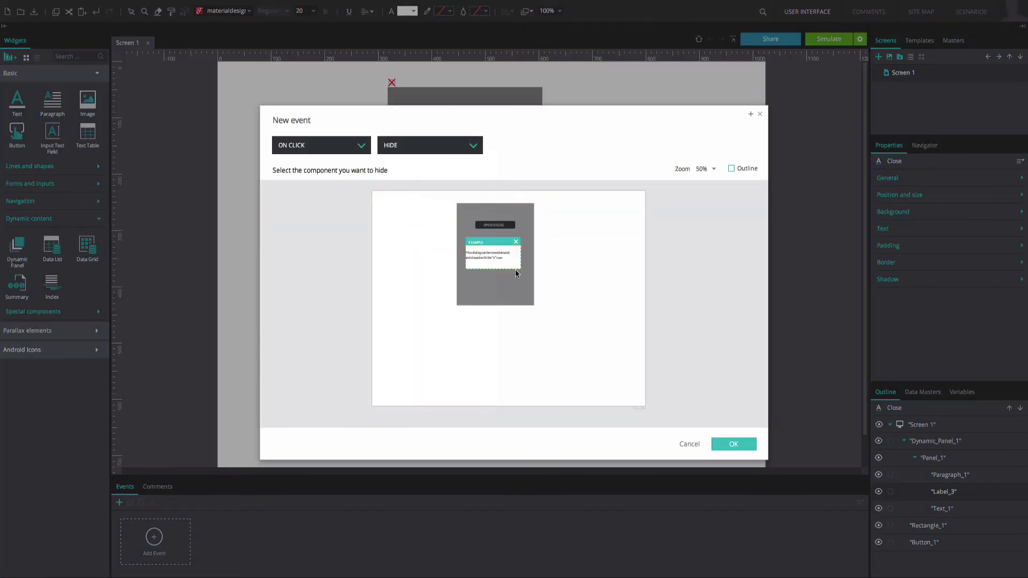
{"action": "left_click", "coordinate": [515, 296]}
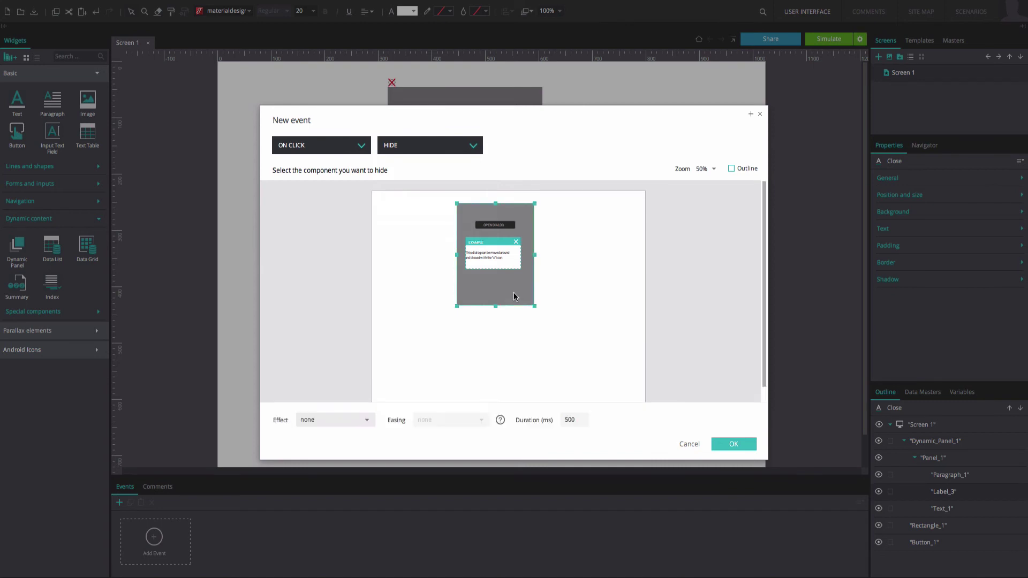
{"action": "left_click", "coordinate": [734, 445]}
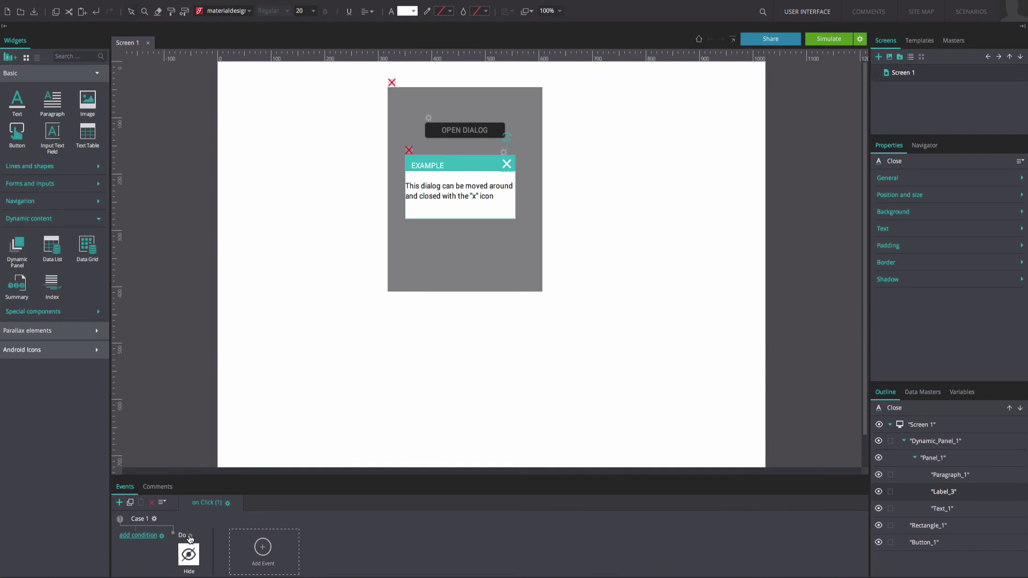
Step: Add a second Hide action to the X icon's click case targeting the dialog's Panel_1
{"action": "right_click", "coordinate": [190, 538]}
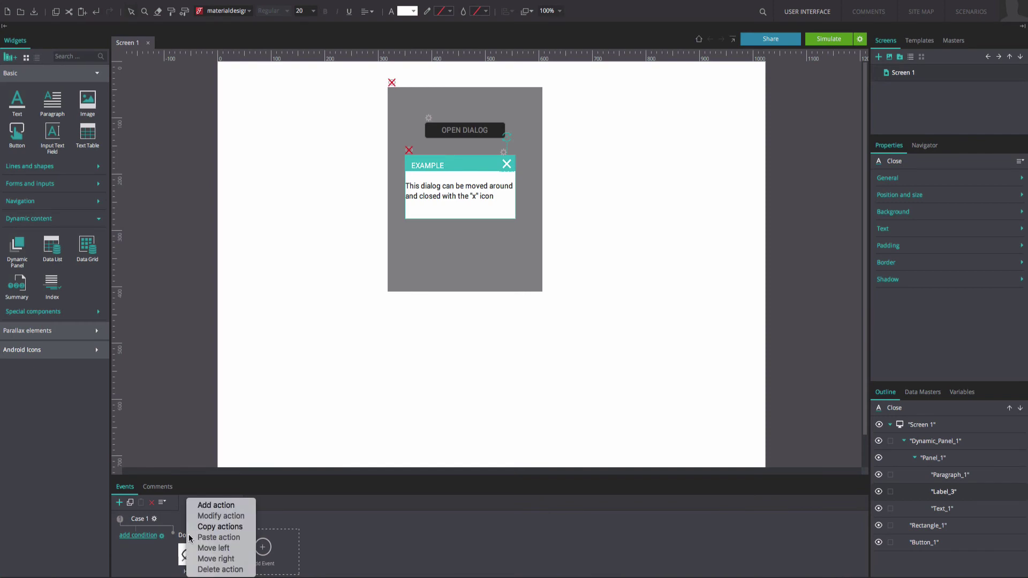
{"action": "left_click", "coordinate": [206, 506]}
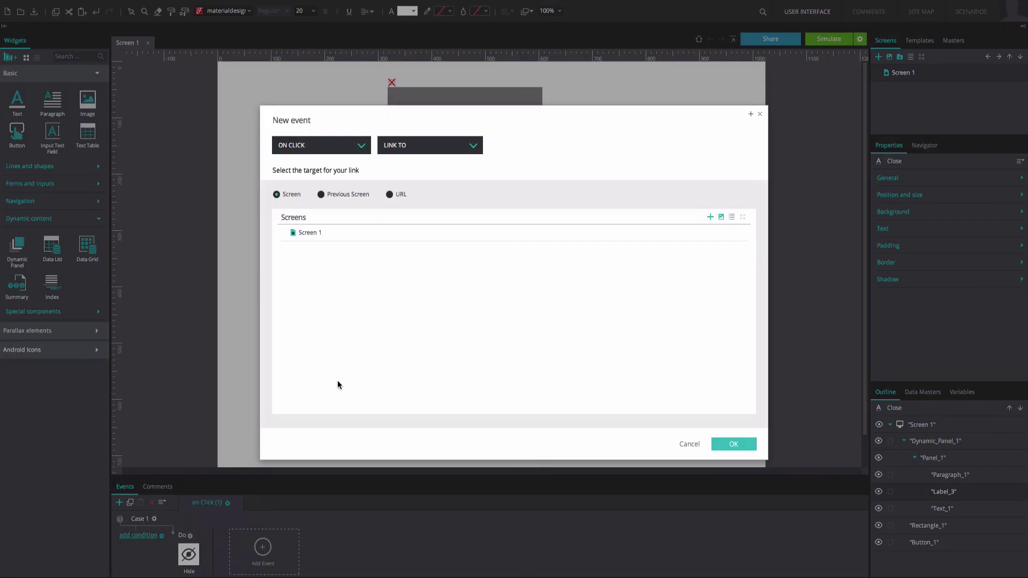
{"action": "left_click", "coordinate": [429, 144]}
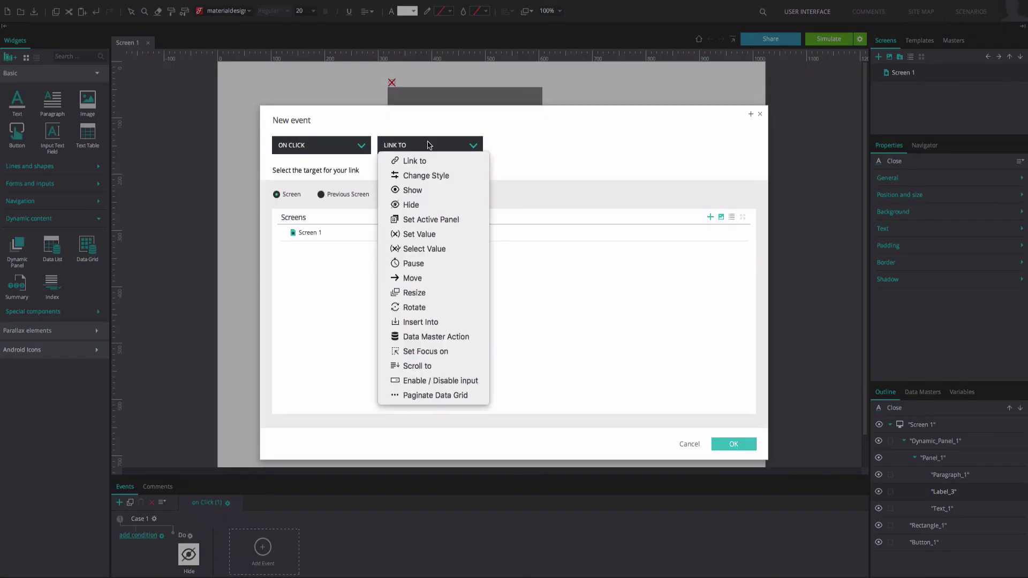
{"action": "left_click", "coordinate": [411, 205]}
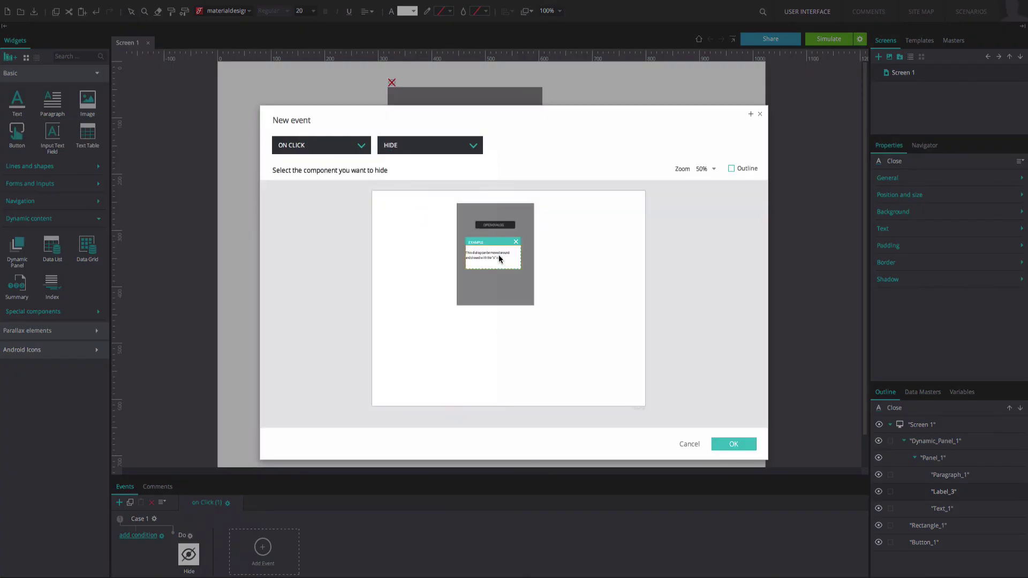
{"action": "left_click", "coordinate": [506, 247]}
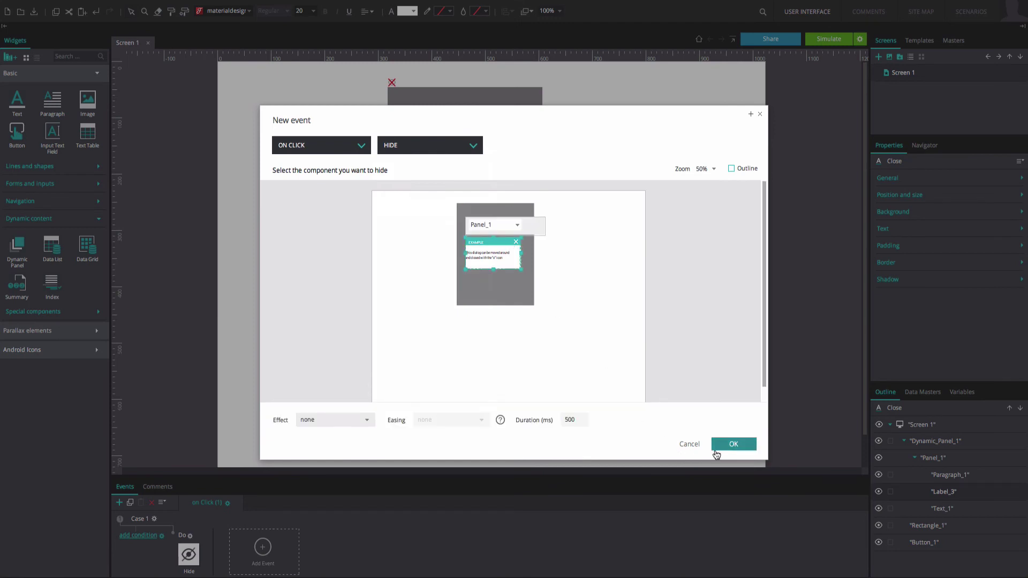
{"action": "left_click", "coordinate": [715, 449]}
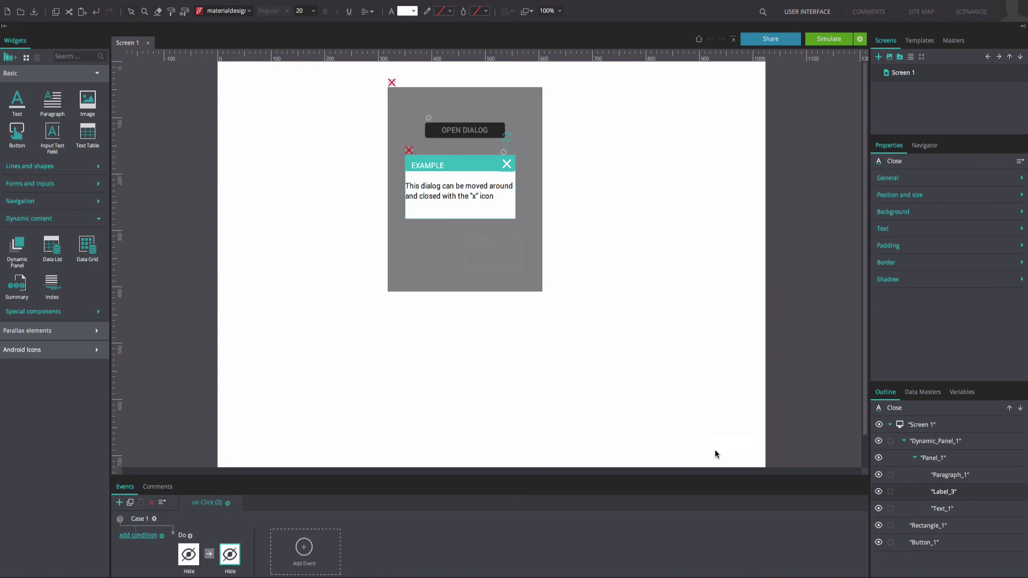
Step: Add an On Drag event to the dialog's dynamic panel with a Move action targeting Panel_1
{"action": "left_click", "coordinate": [461, 166]}
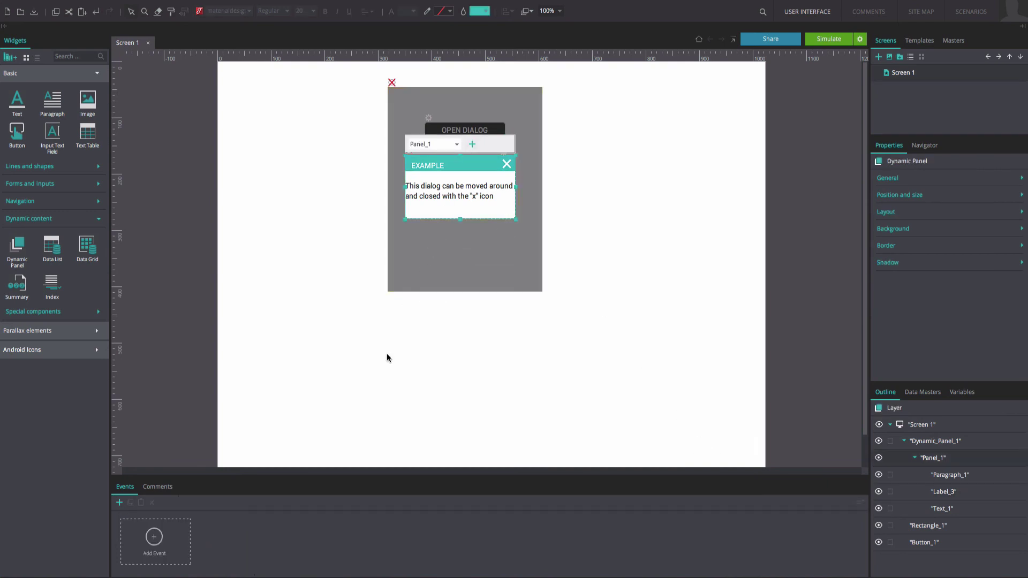
{"action": "left_click", "coordinate": [176, 540]}
{"action": "left_click", "coordinate": [346, 146]}
{"action": "mouse_move", "coordinate": [356, 164]}
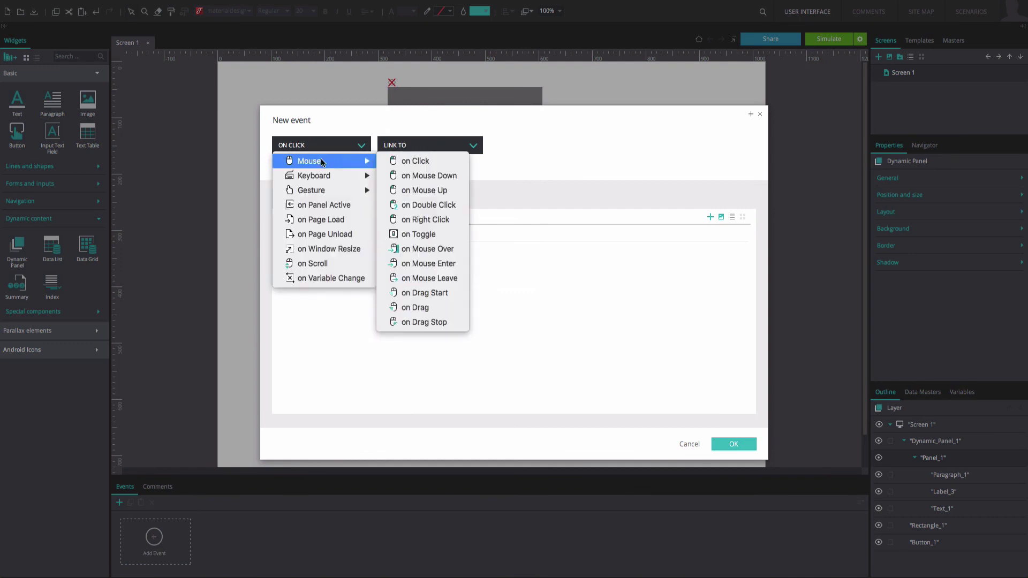
{"action": "left_click", "coordinate": [403, 309]}
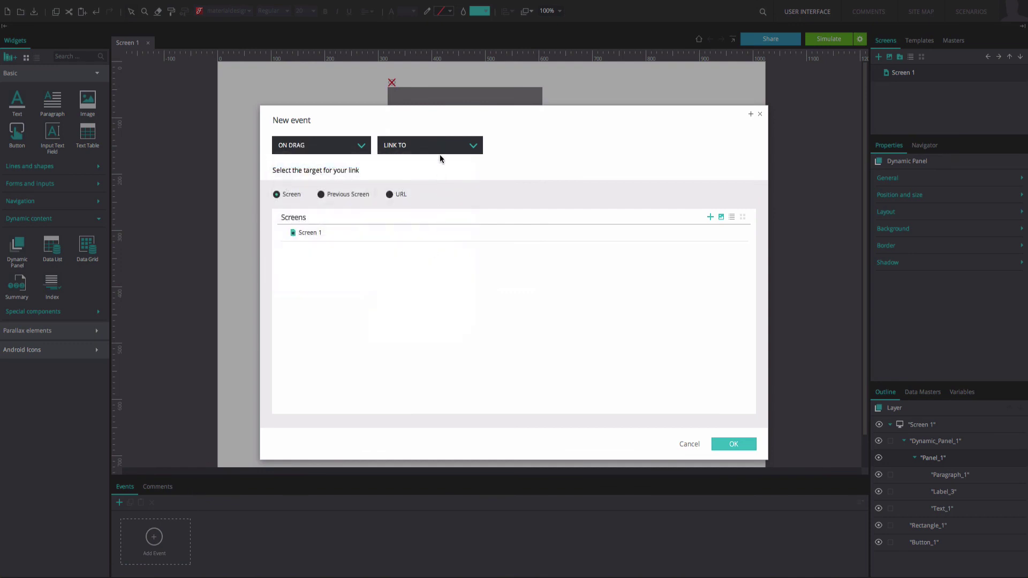
{"action": "left_click", "coordinate": [440, 155]}
{"action": "left_click", "coordinate": [419, 277]}
{"action": "left_click", "coordinate": [465, 268]}
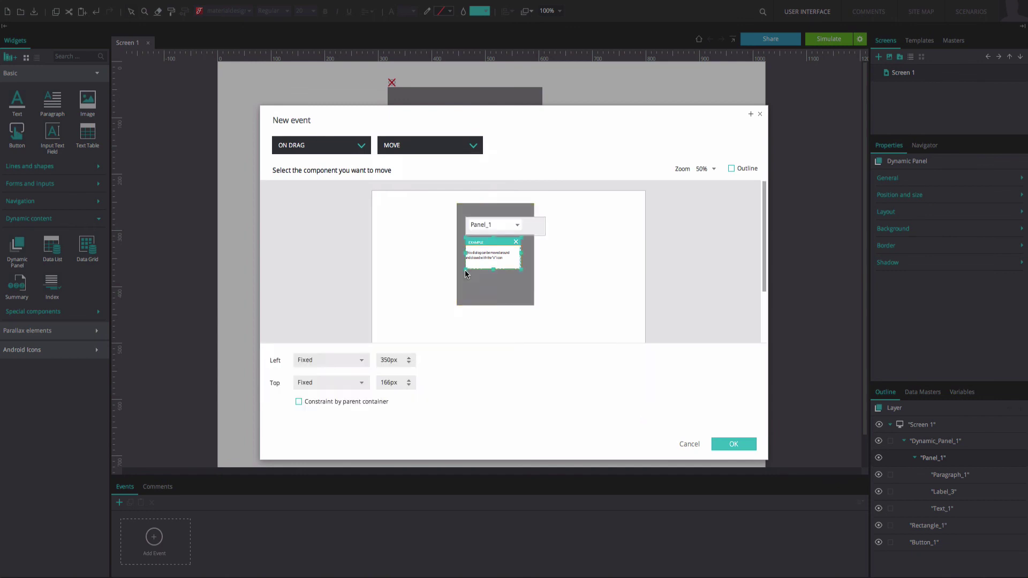
Step: Set the Move's Left and Top to With cursor, confirm the event, and start the simulation
{"action": "left_click", "coordinate": [361, 360]}
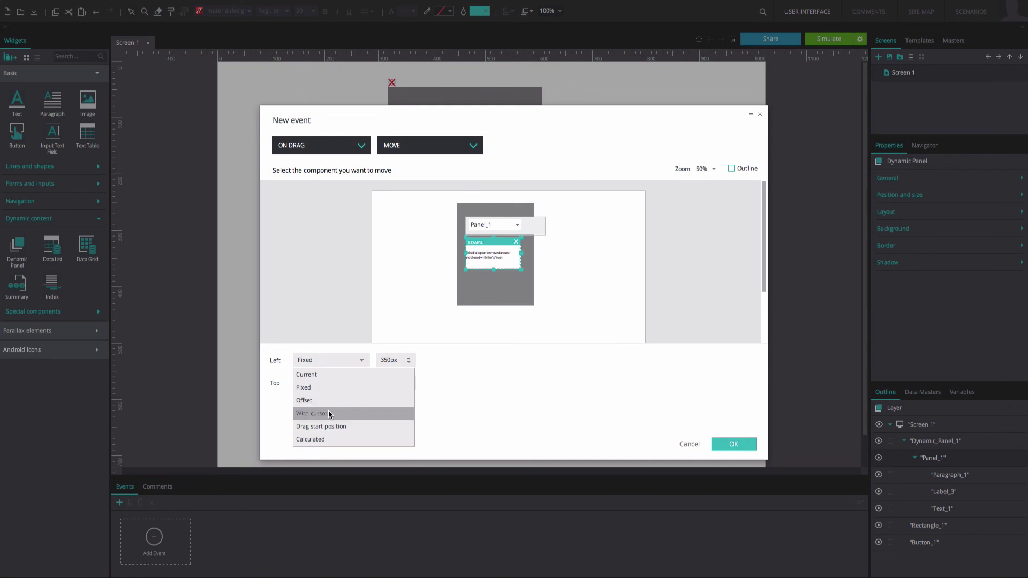
{"action": "left_click", "coordinate": [329, 413]}
{"action": "left_click", "coordinate": [363, 385]}
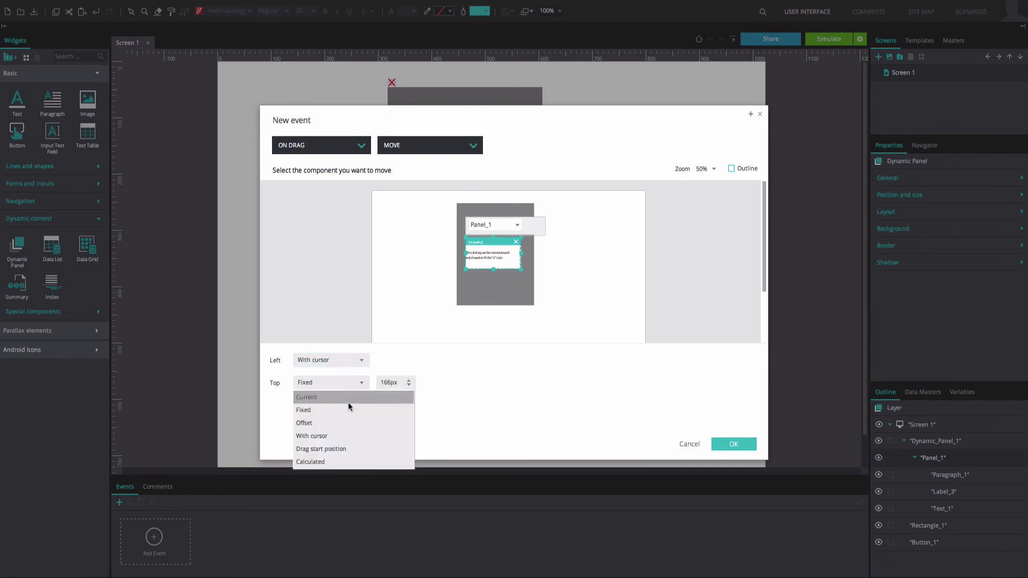
{"action": "left_click", "coordinate": [338, 434]}
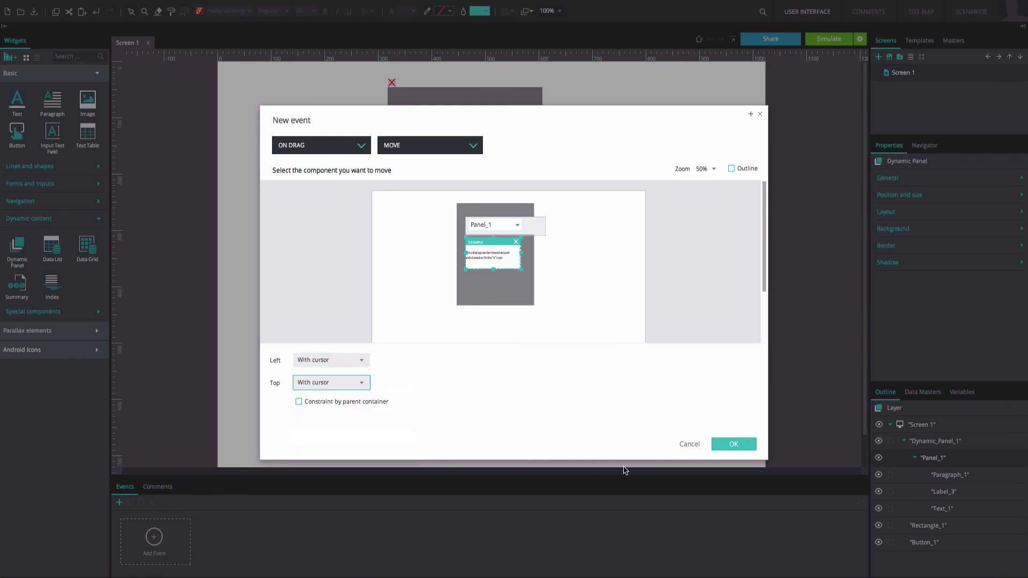
{"action": "left_click", "coordinate": [732, 443]}
{"action": "left_click", "coordinate": [828, 39]}
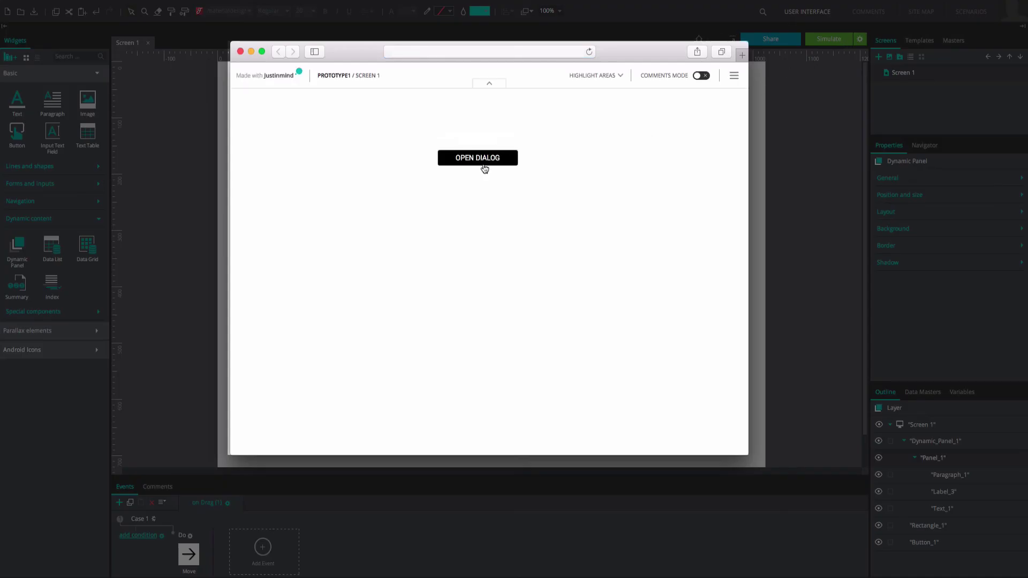
Step: Press OPEN DIALOG in the simulation to bring up the grey overlay and teal EXAMPLE dialog
{"action": "left_click", "coordinate": [484, 166]}
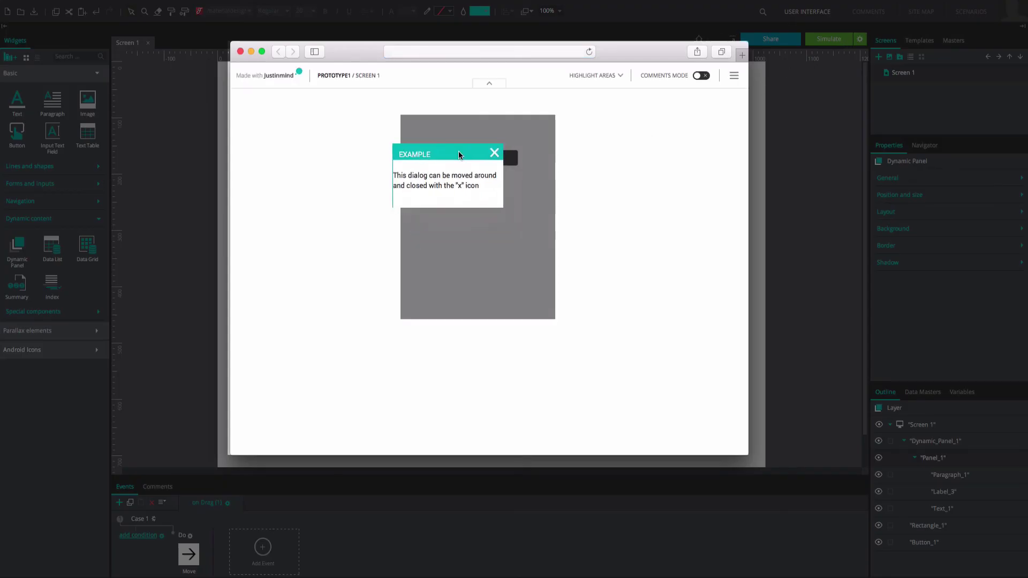